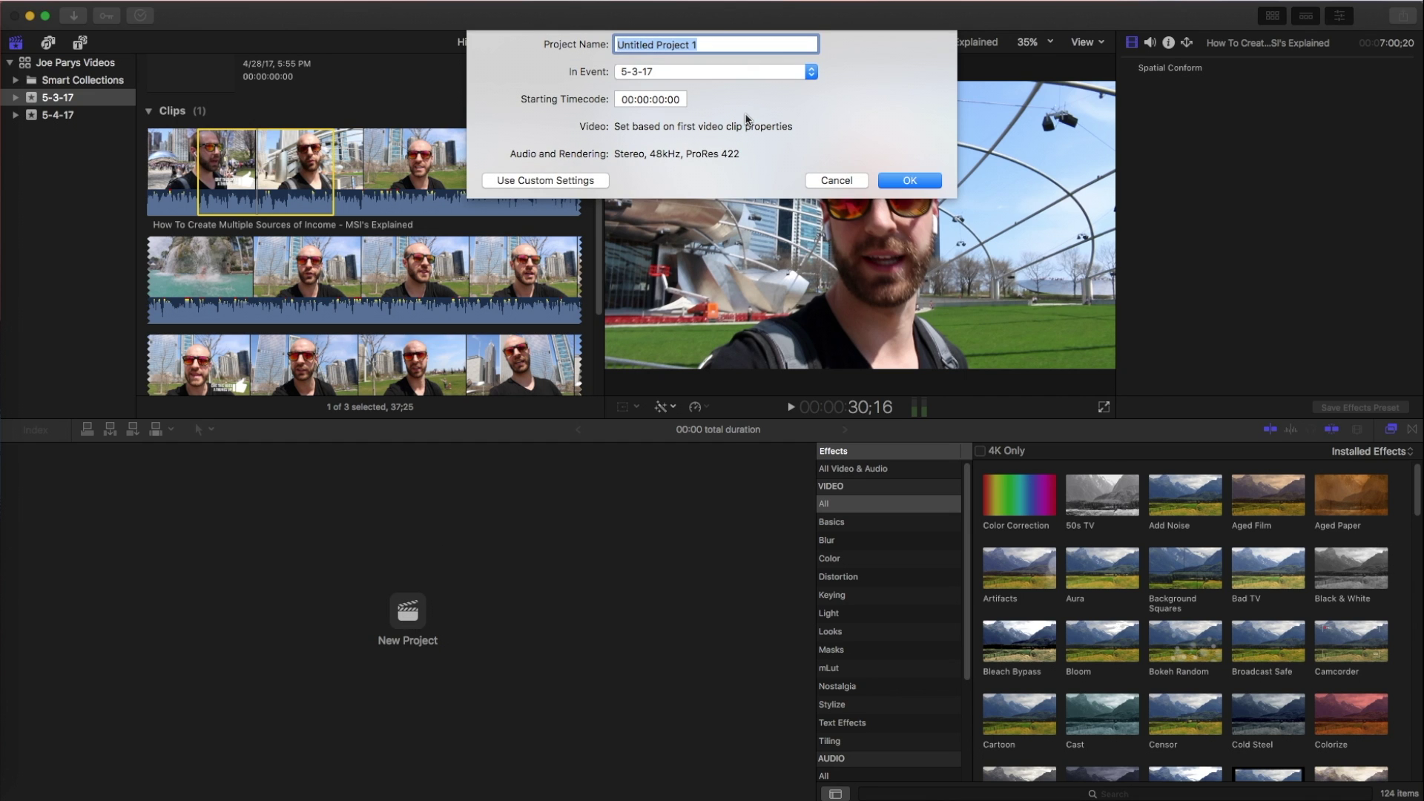
# - Create project 'New' and place the MSI's Explained clip at the start of its timeline
pyautogui.write('New')
pyautogui.press('Return')
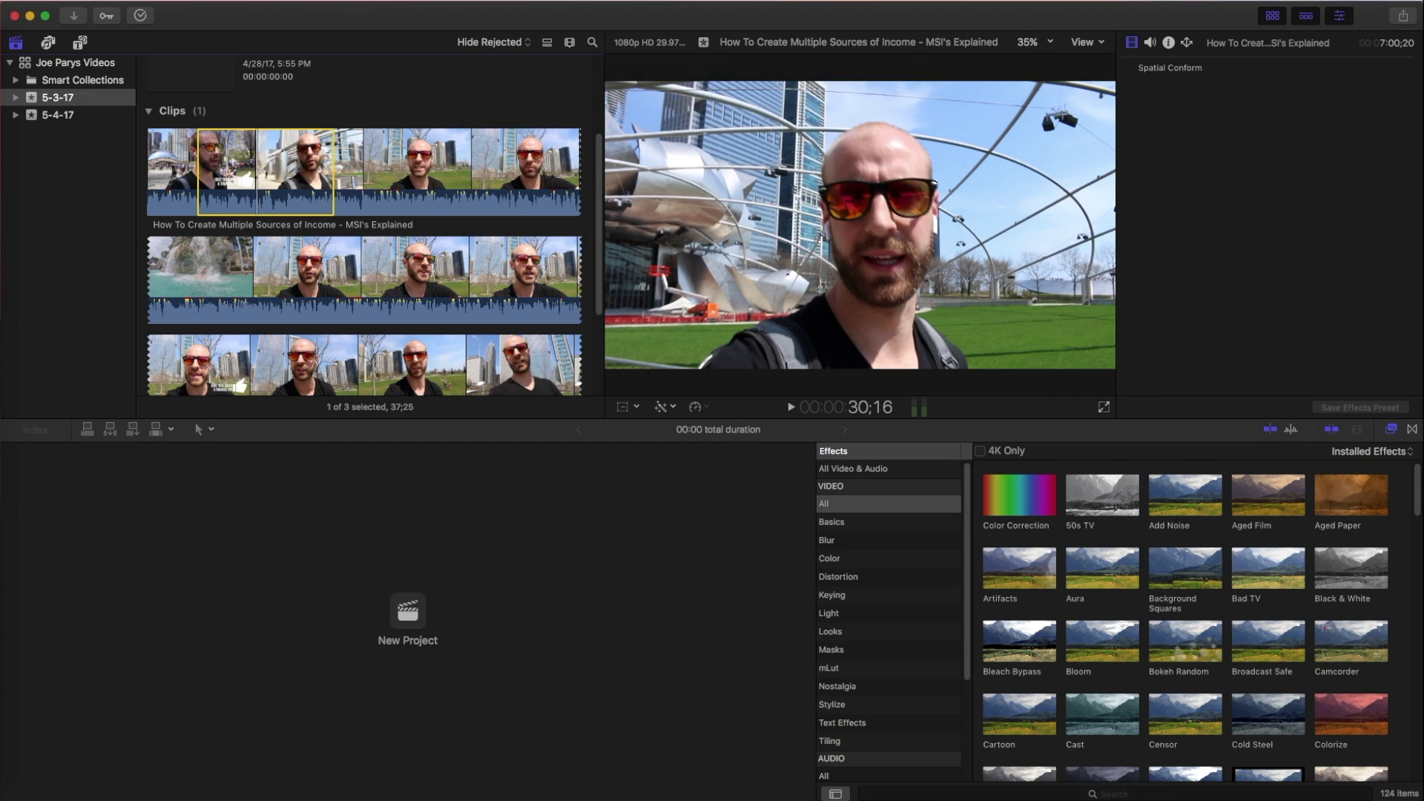
pyautogui.moveTo(268, 203); pyautogui.dragTo(234, 583)
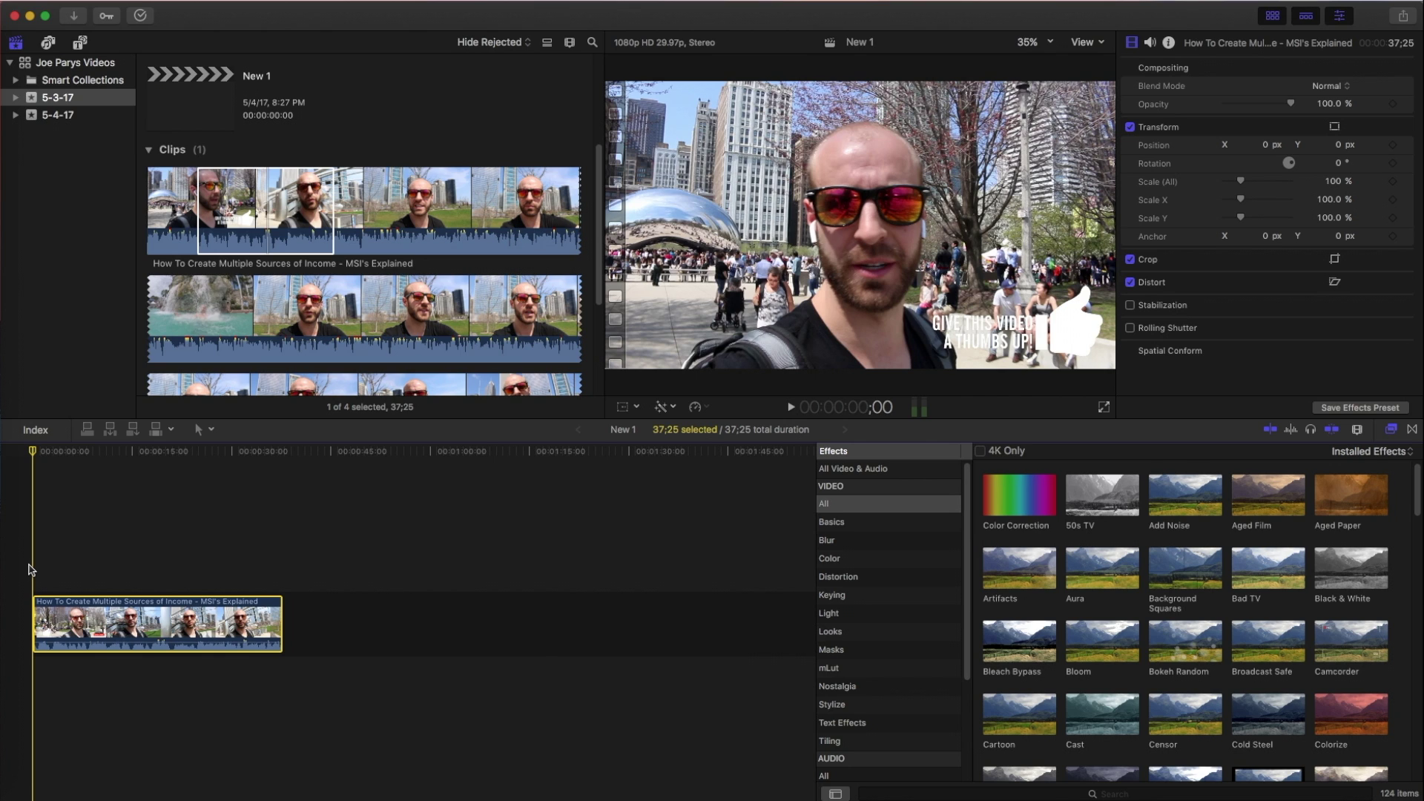
pyautogui.click(31, 569)
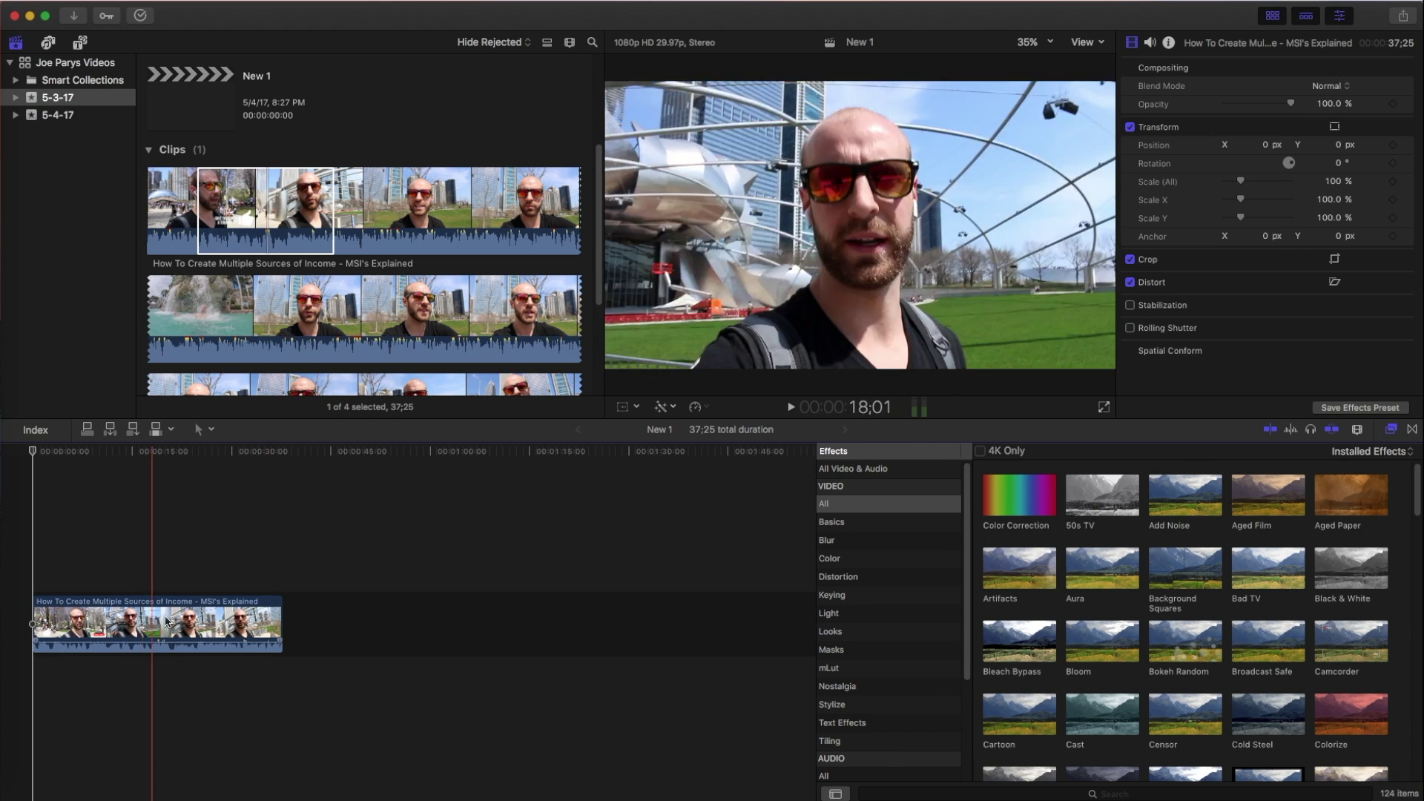
pyautogui.click(1110, 794)
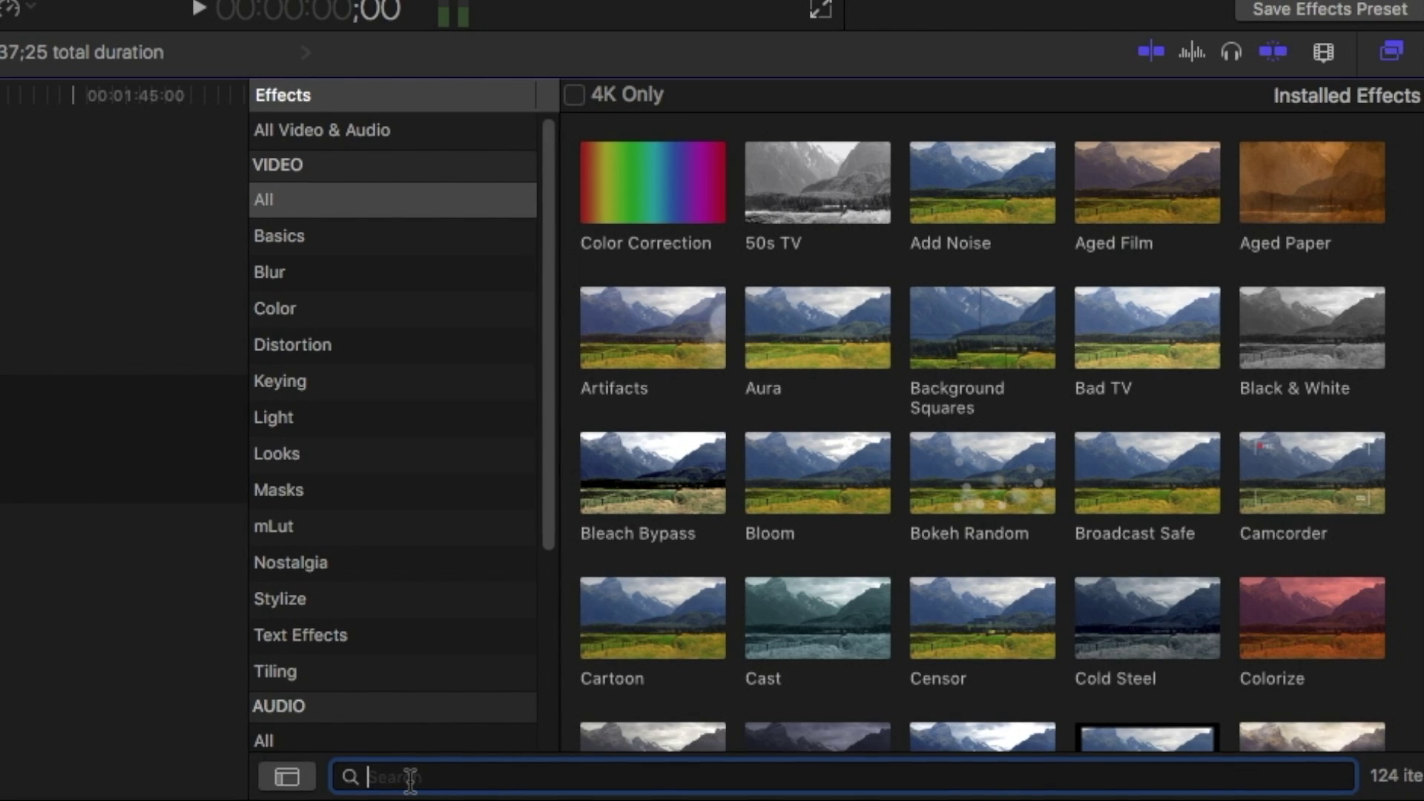
# - Search effects for 'letter' and apply the Letterbox effect at 1.85:1 to the timeline clip
pyautogui.write('letter')
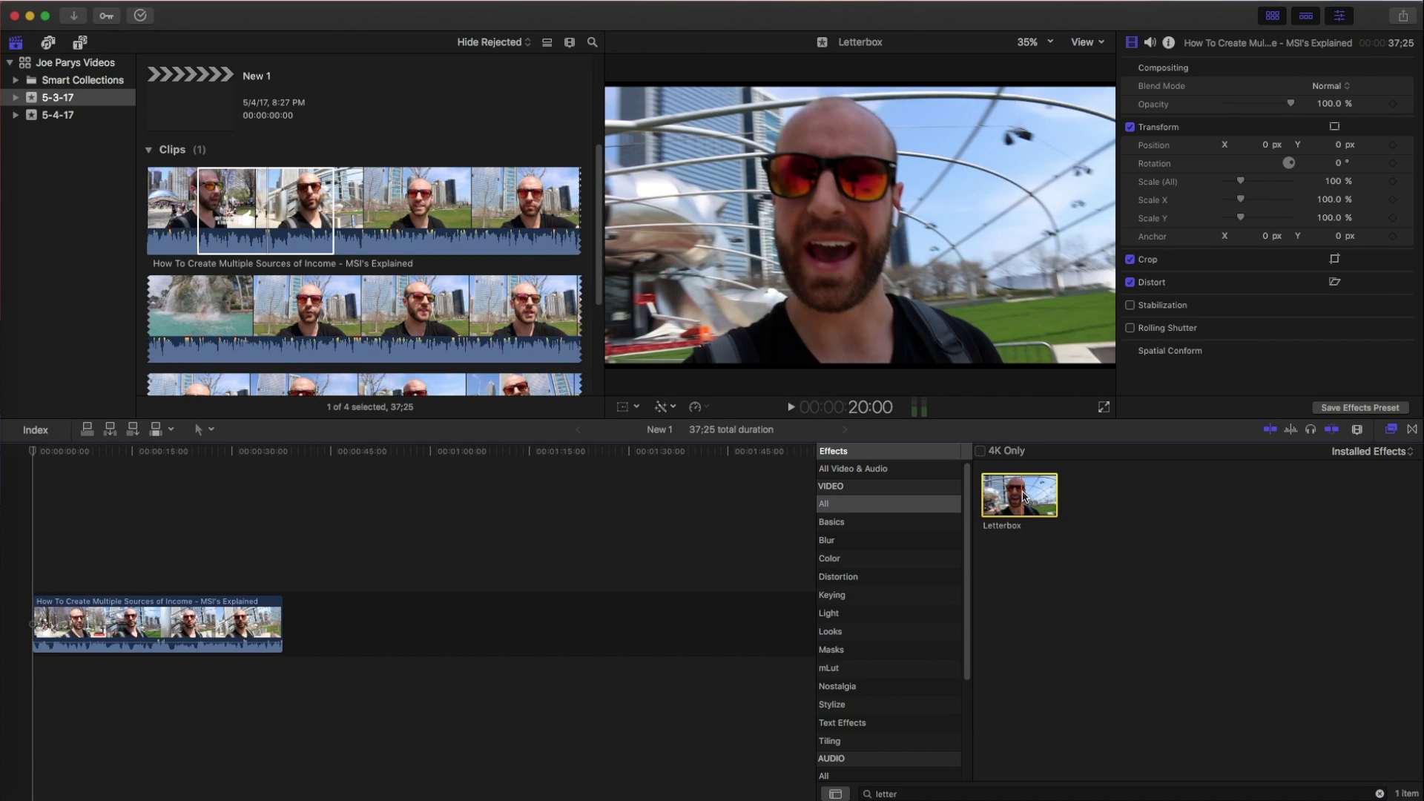
pyautogui.moveTo(1022, 496); pyautogui.dragTo(169, 626)
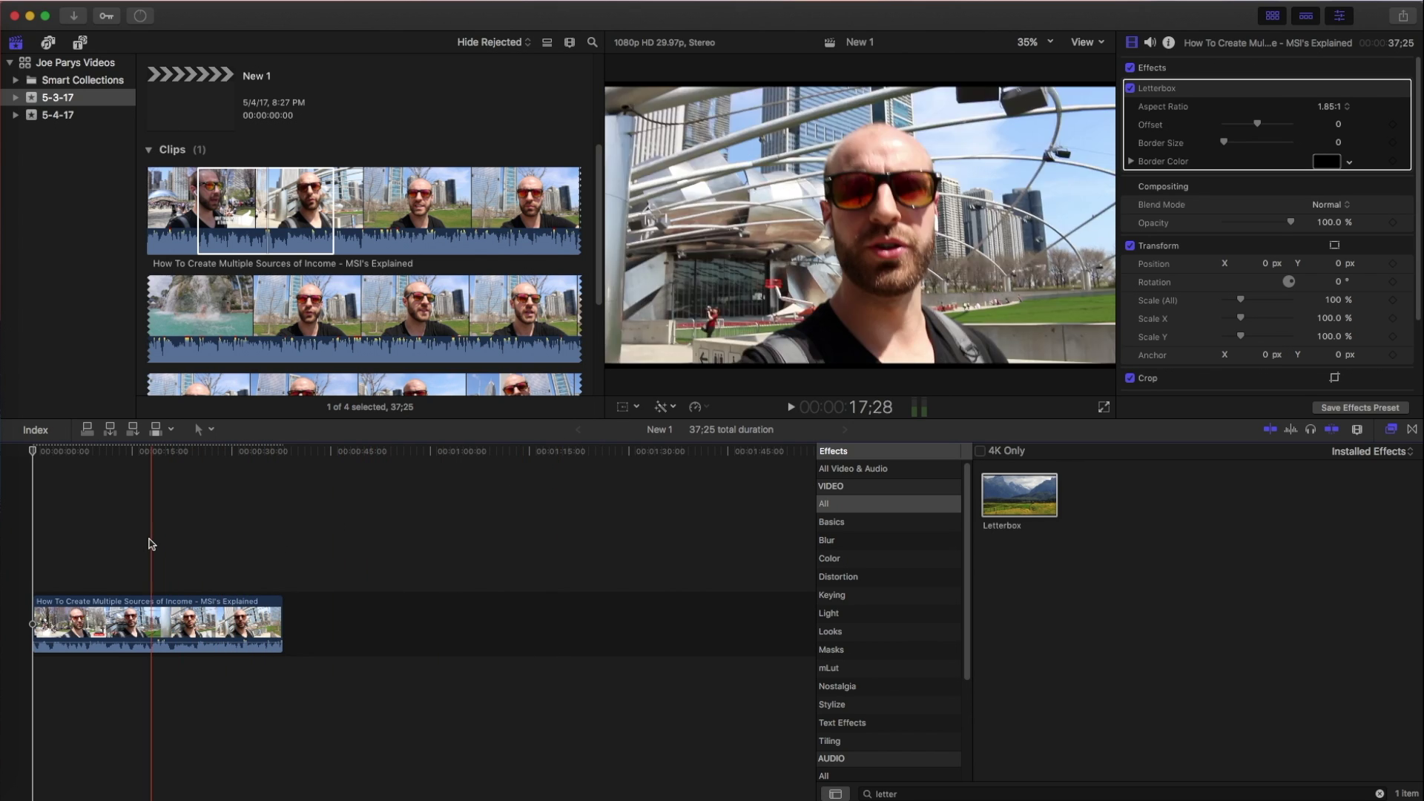
pyautogui.click(149, 540)
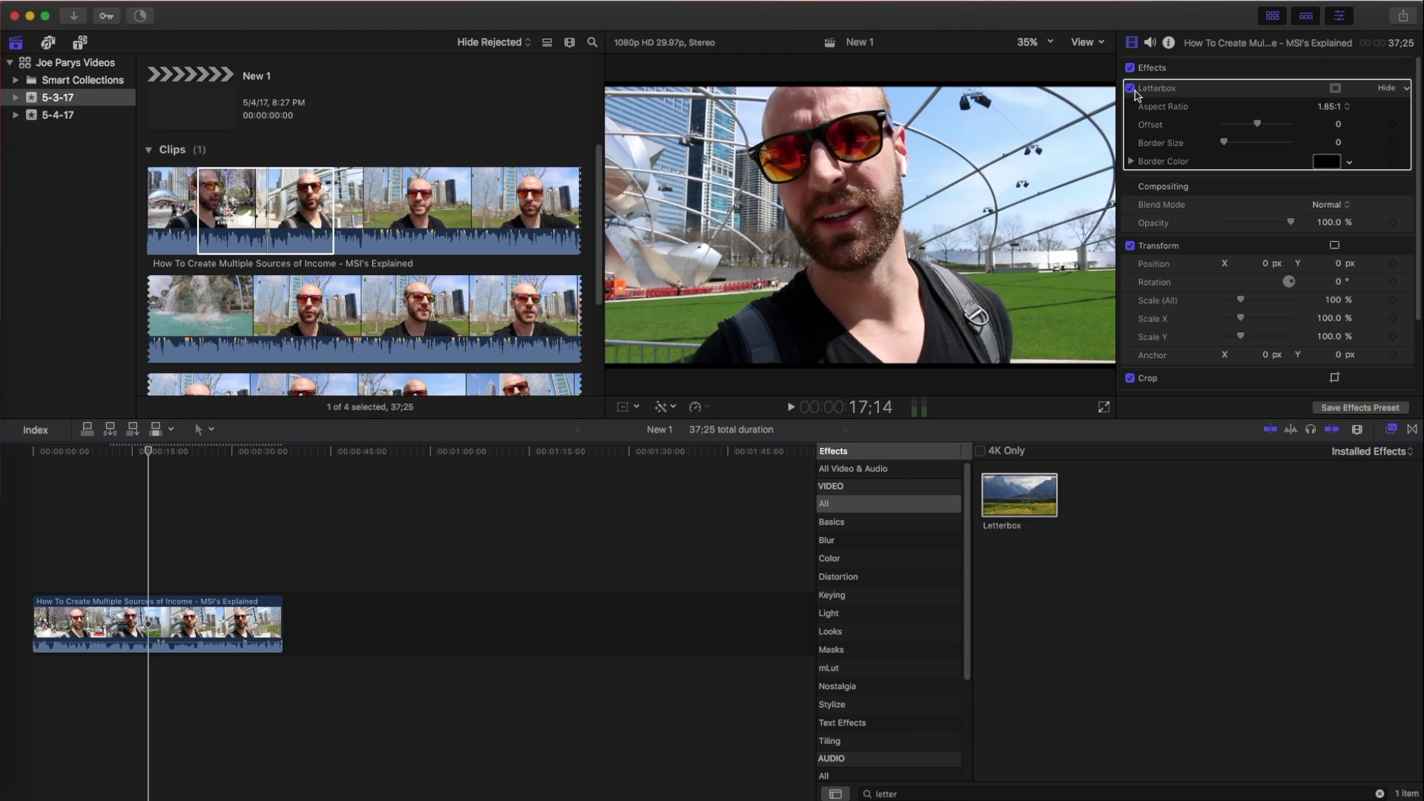
# - Toggle the Letterbox effect off and on, then set its aspect ratio to 2.35:1
pyautogui.click(1131, 89)
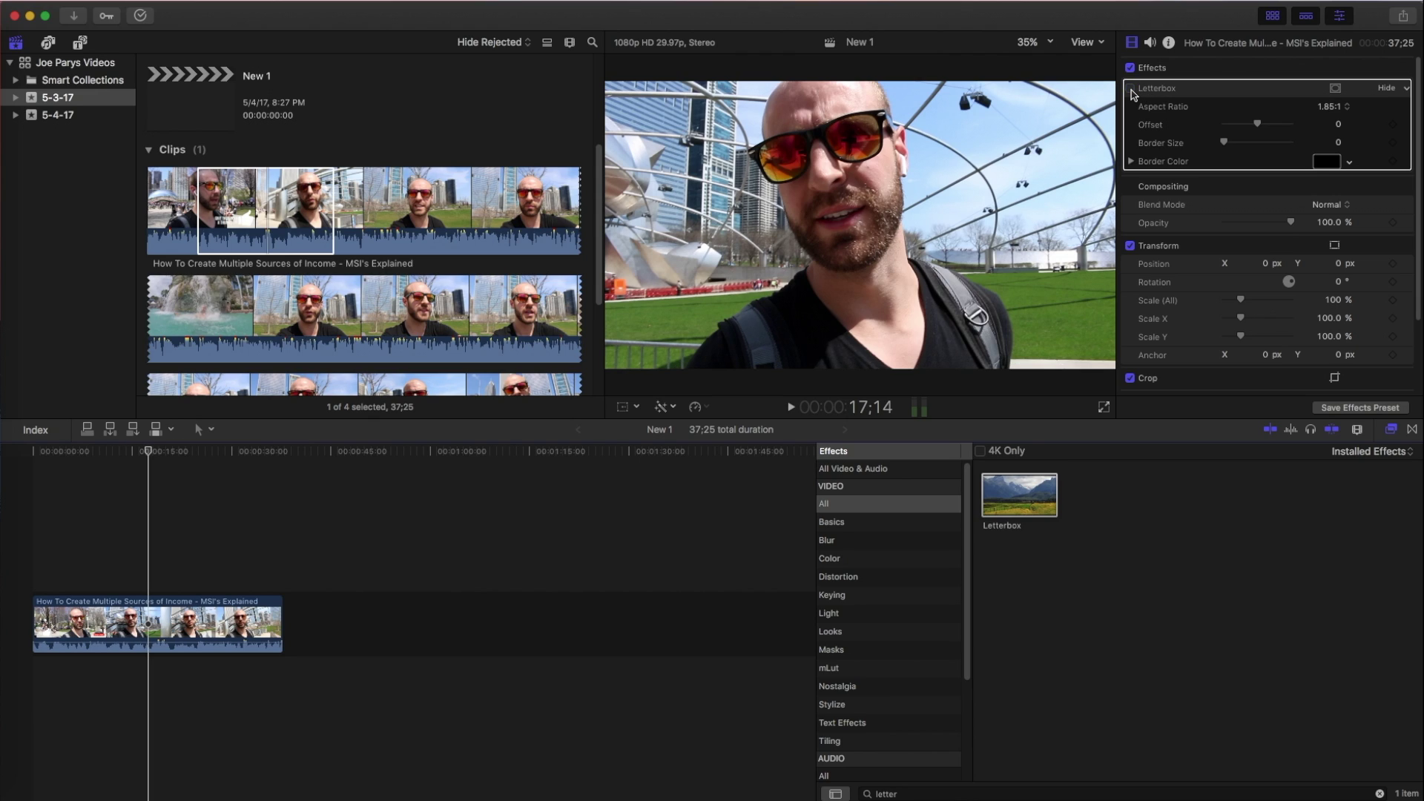
pyautogui.click(1130, 88)
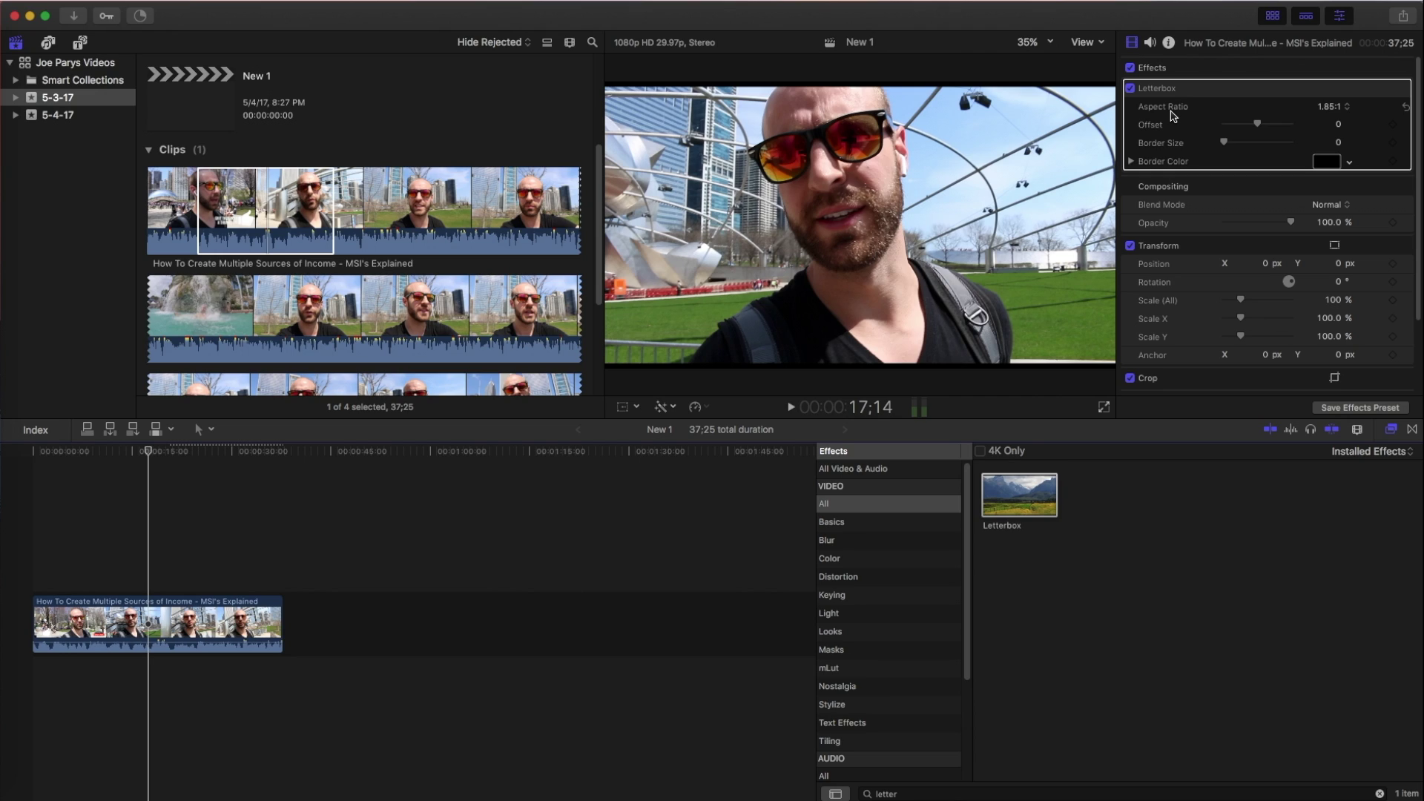
pyautogui.click(1338, 108)
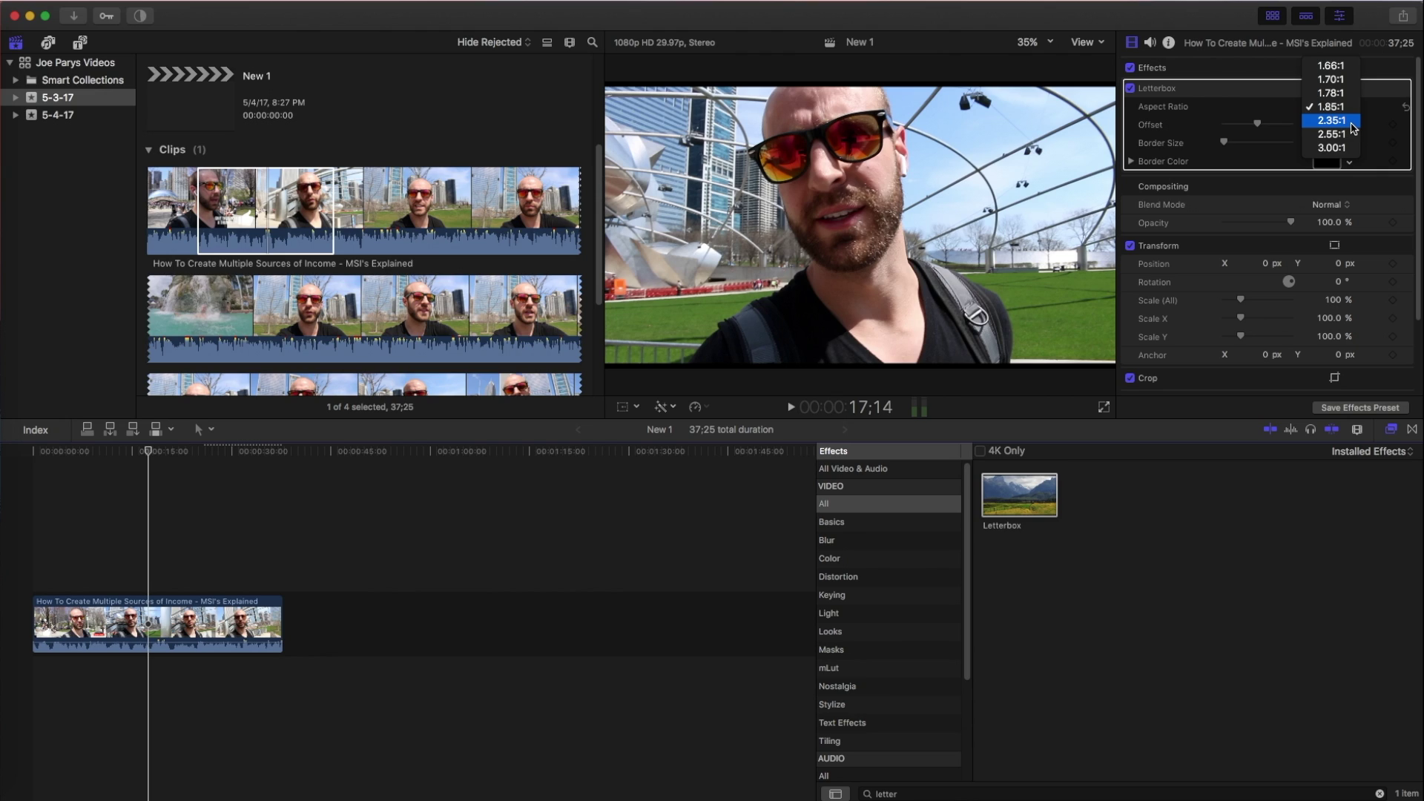
pyautogui.click(1333, 120)
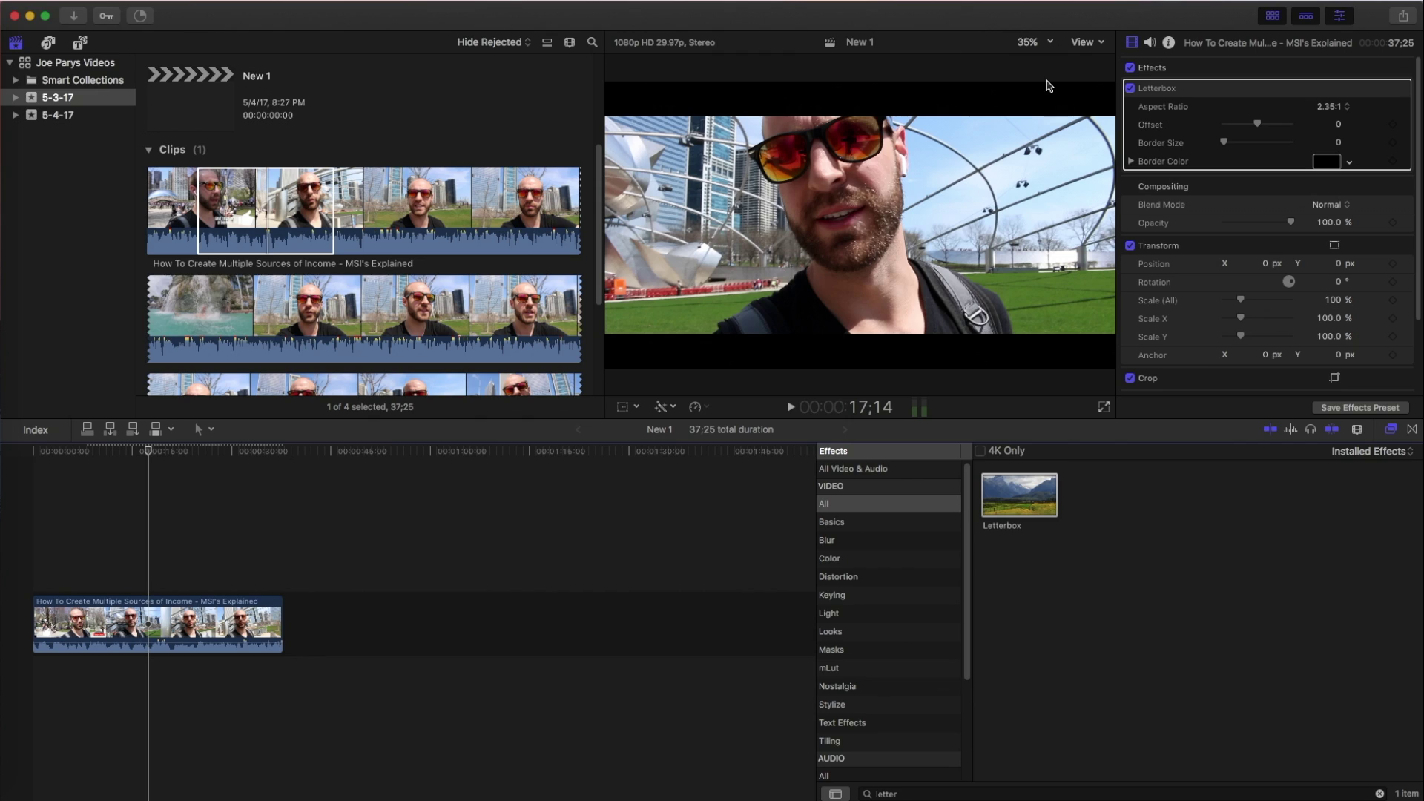
# - Compare the 2.55:1 and 3.00:1 letterbox ratios, then settle back on 2.35:1
pyautogui.click(1347, 109)
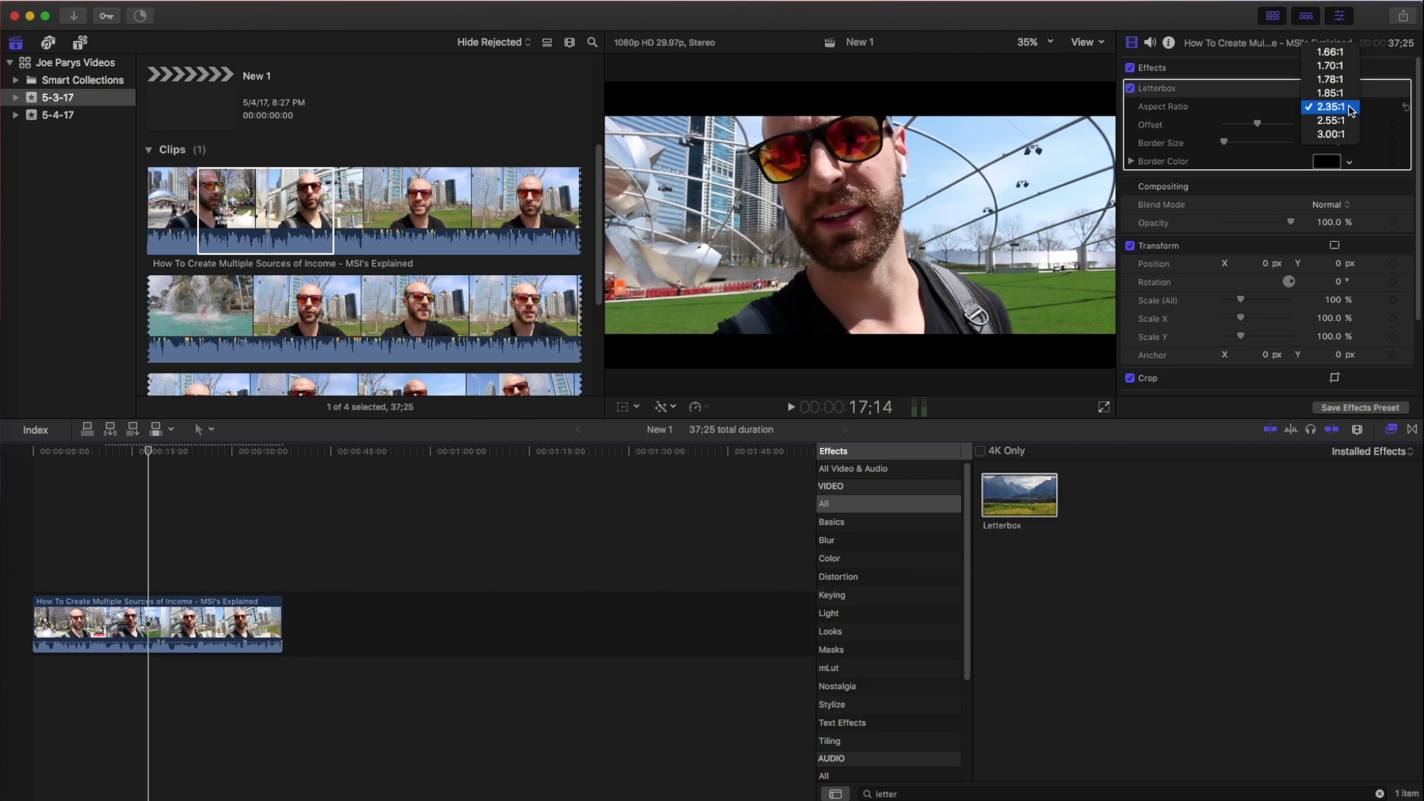
pyautogui.click(1330, 120)
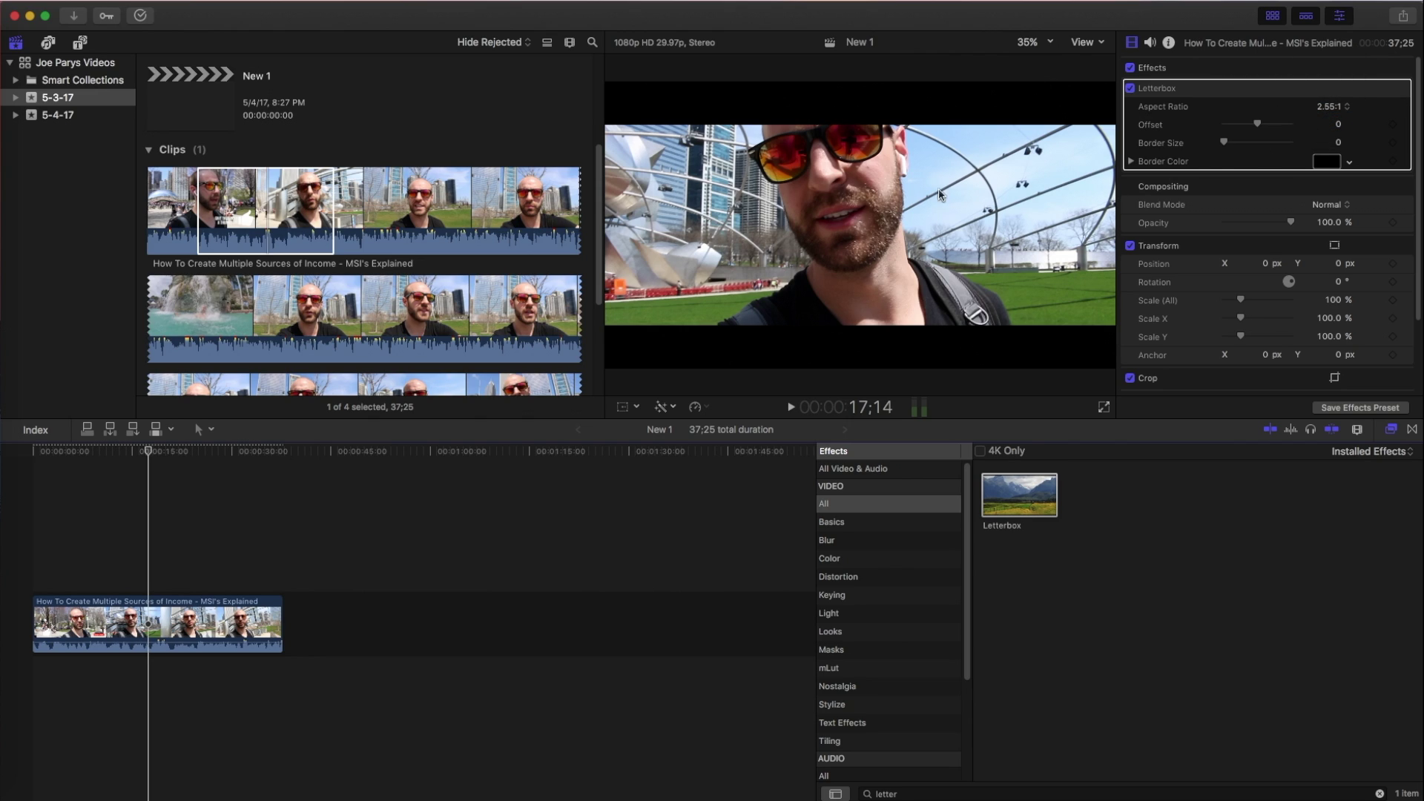
pyautogui.click(1339, 109)
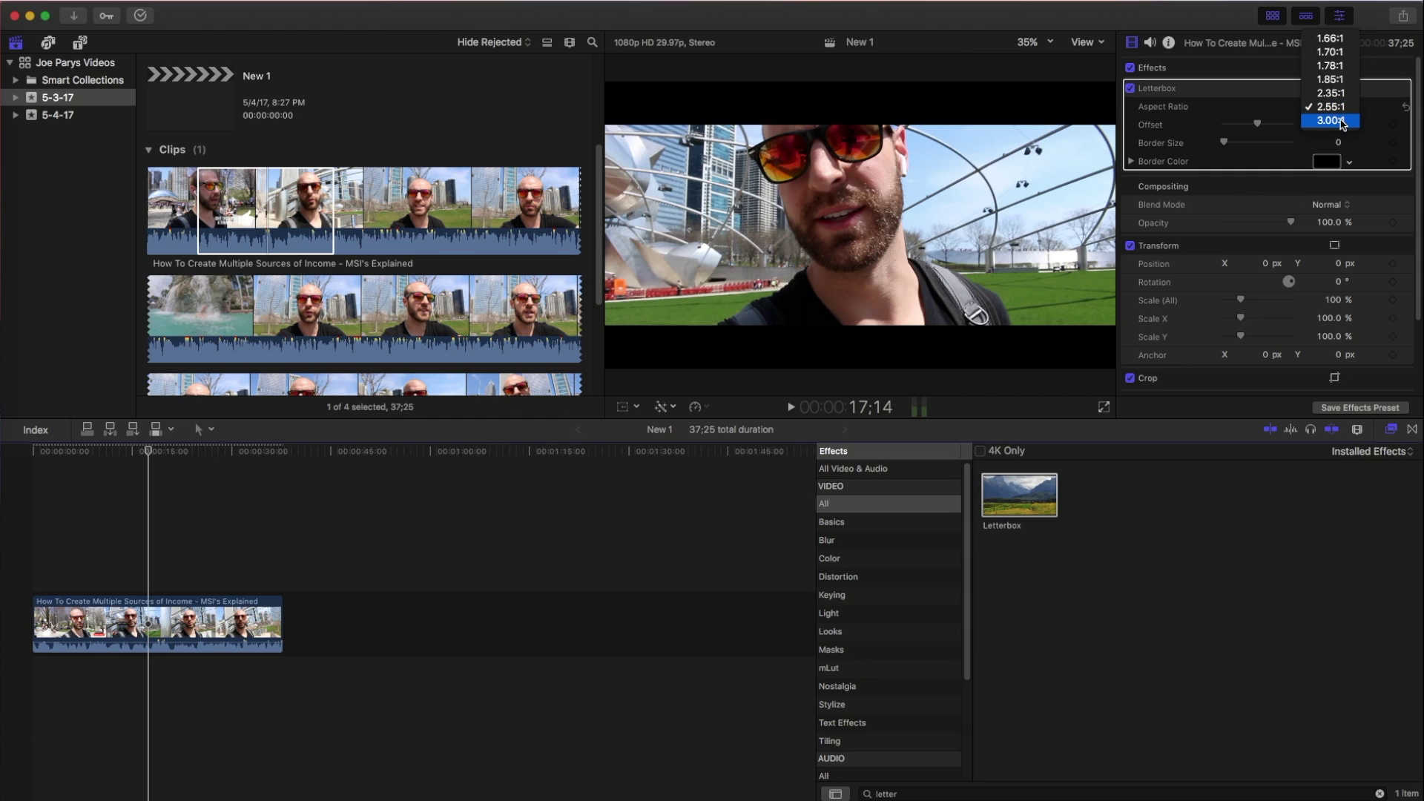
pyautogui.click(1343, 125)
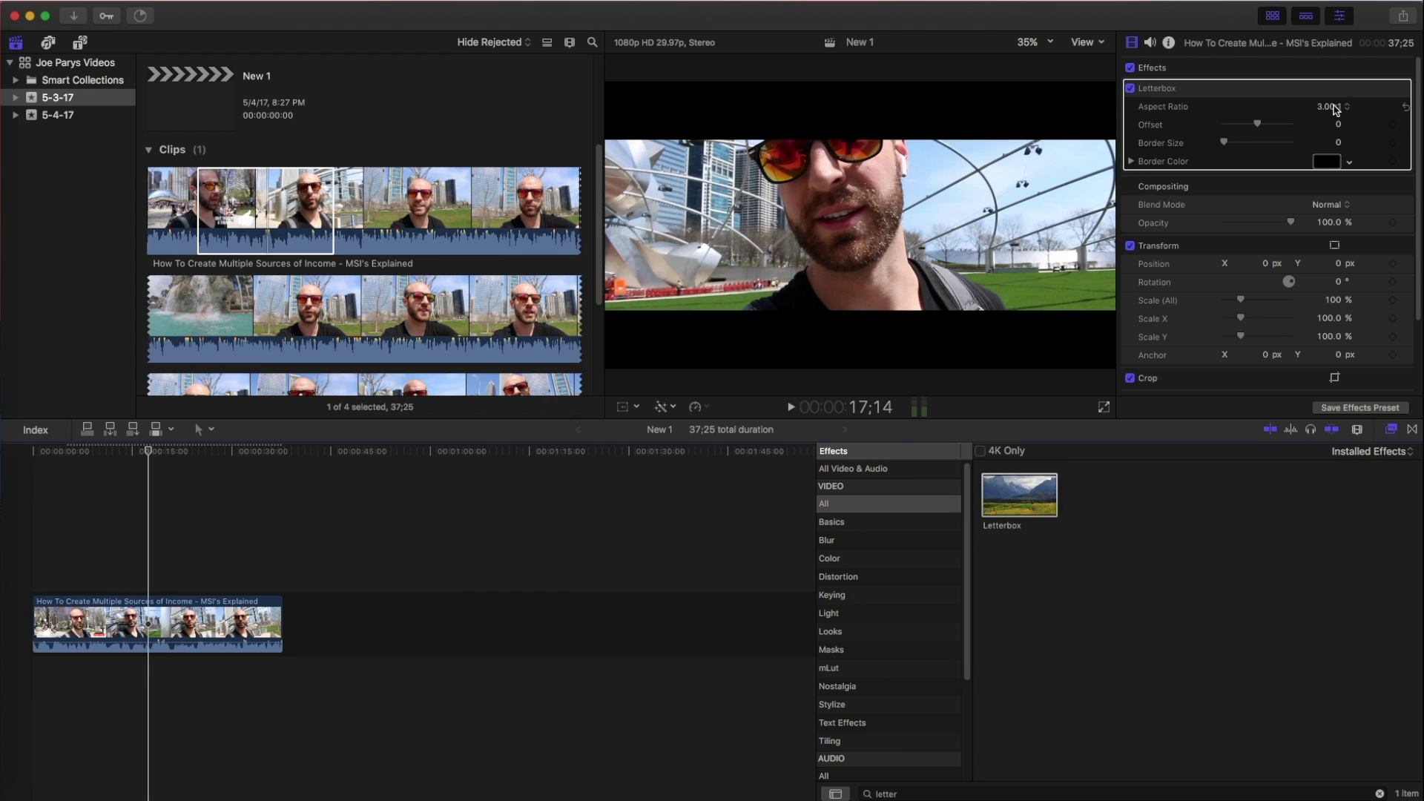
pyautogui.click(1336, 108)
pyautogui.click(1331, 79)
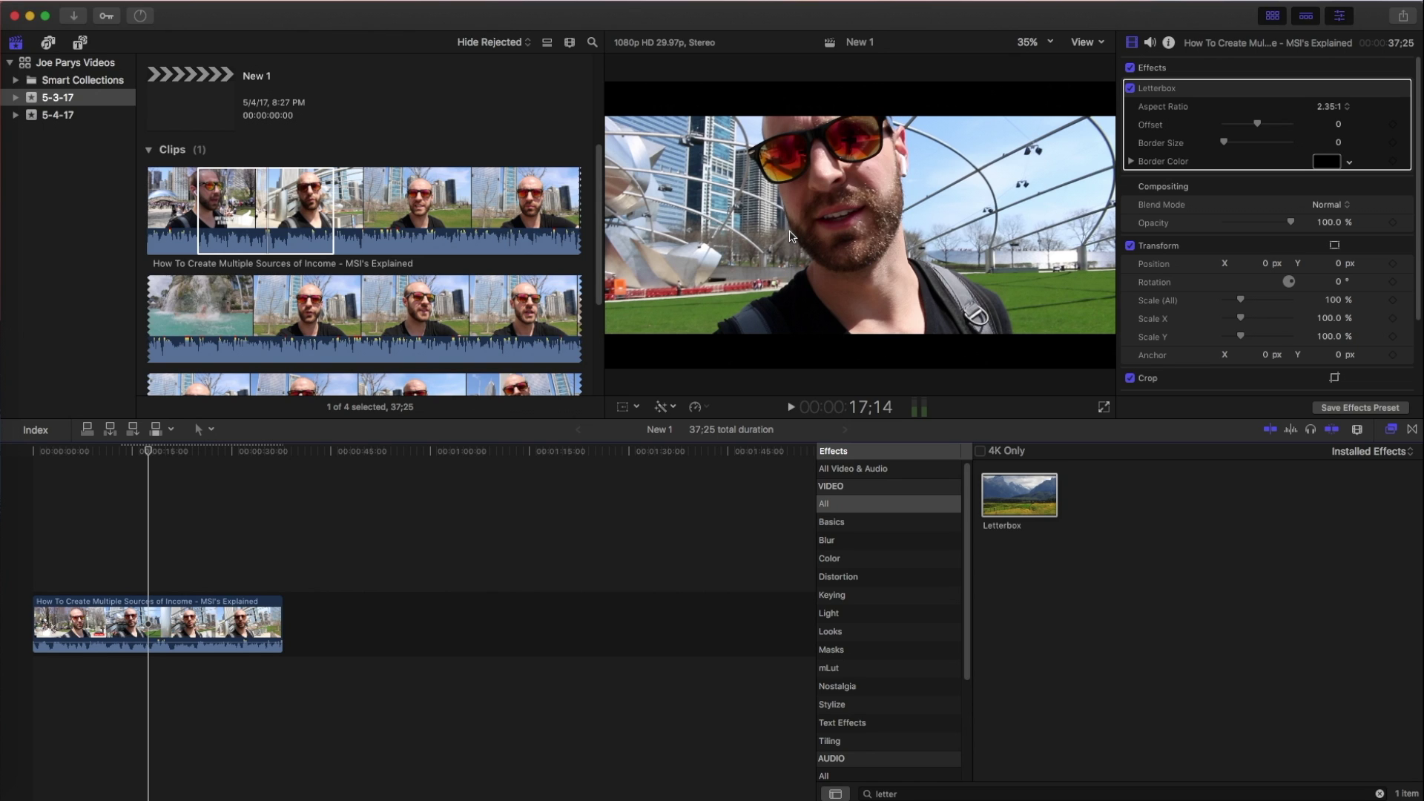
# - Open the 5-4-17 event and append three Opals drone clip ranges after the talking clip
pyautogui.press('super+1')
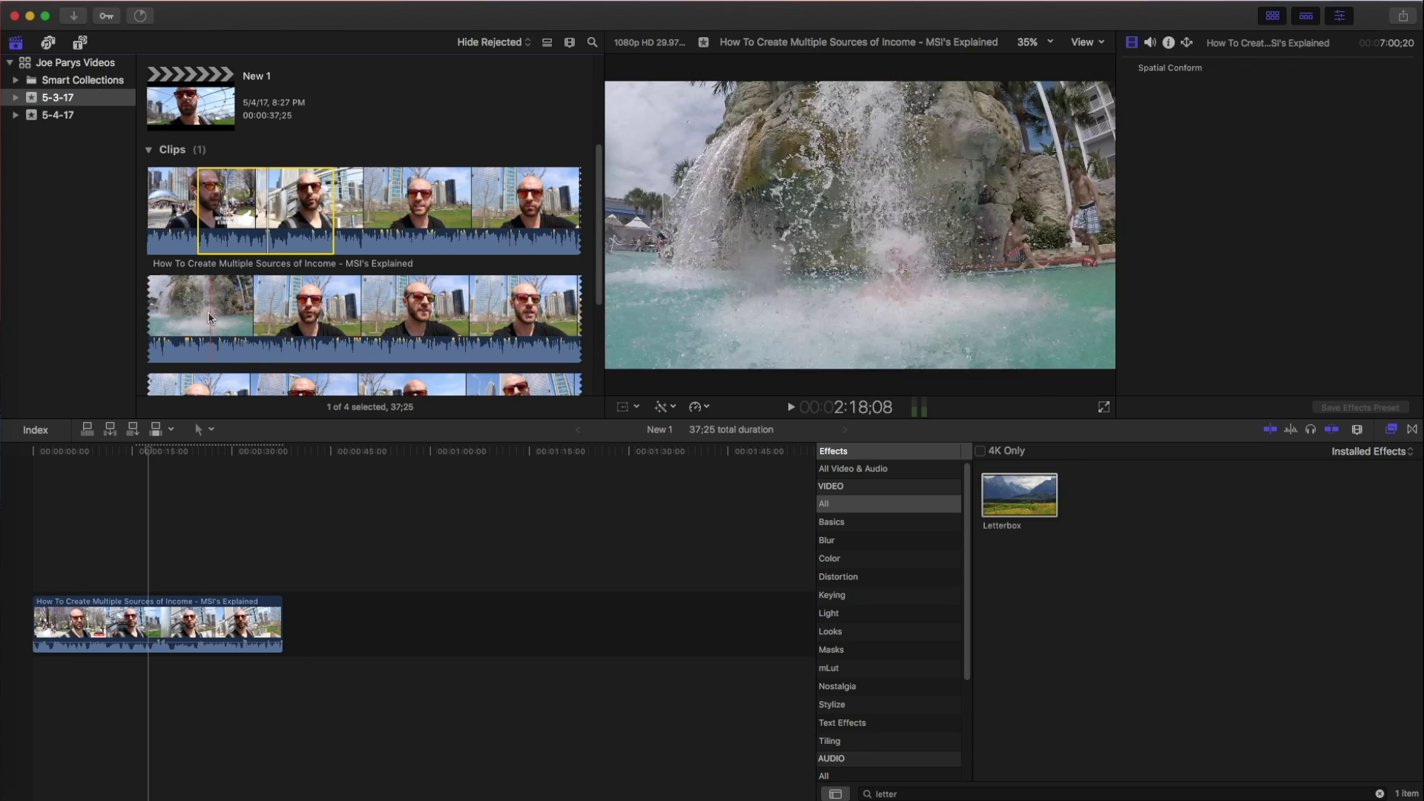
pyautogui.click(65, 124)
pyautogui.click(64, 118)
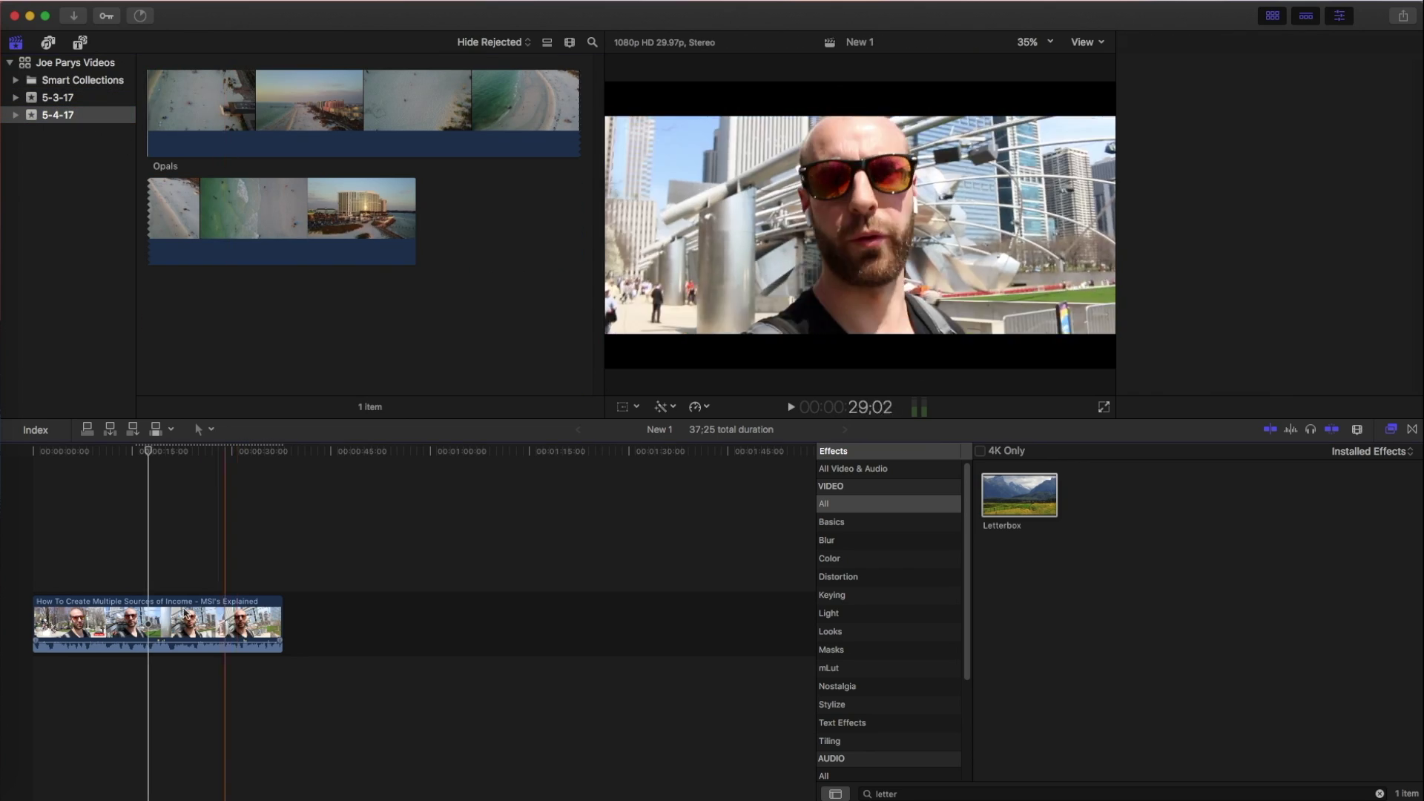
pyautogui.press('super+2')
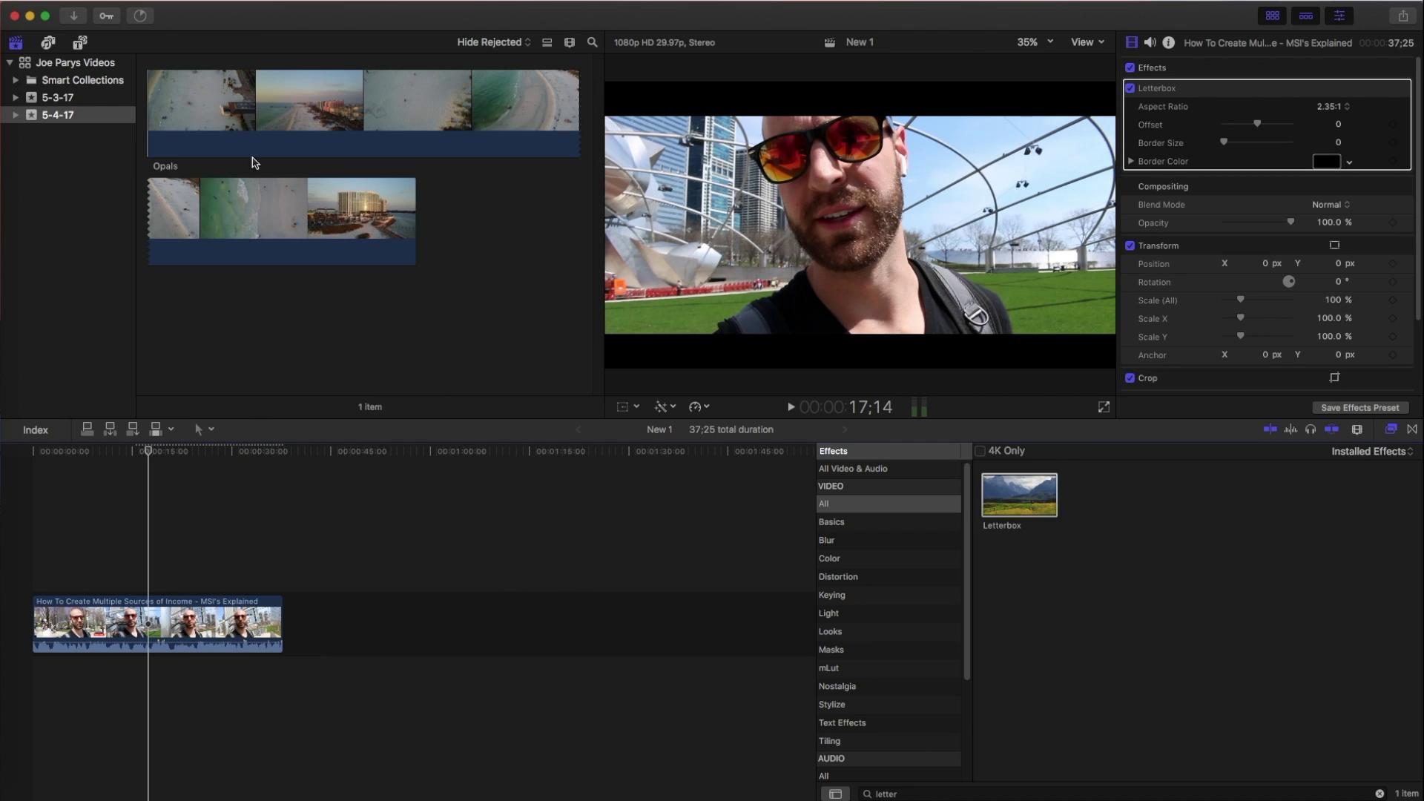
pyautogui.moveTo(191, 111); pyautogui.dragTo(286, 643)
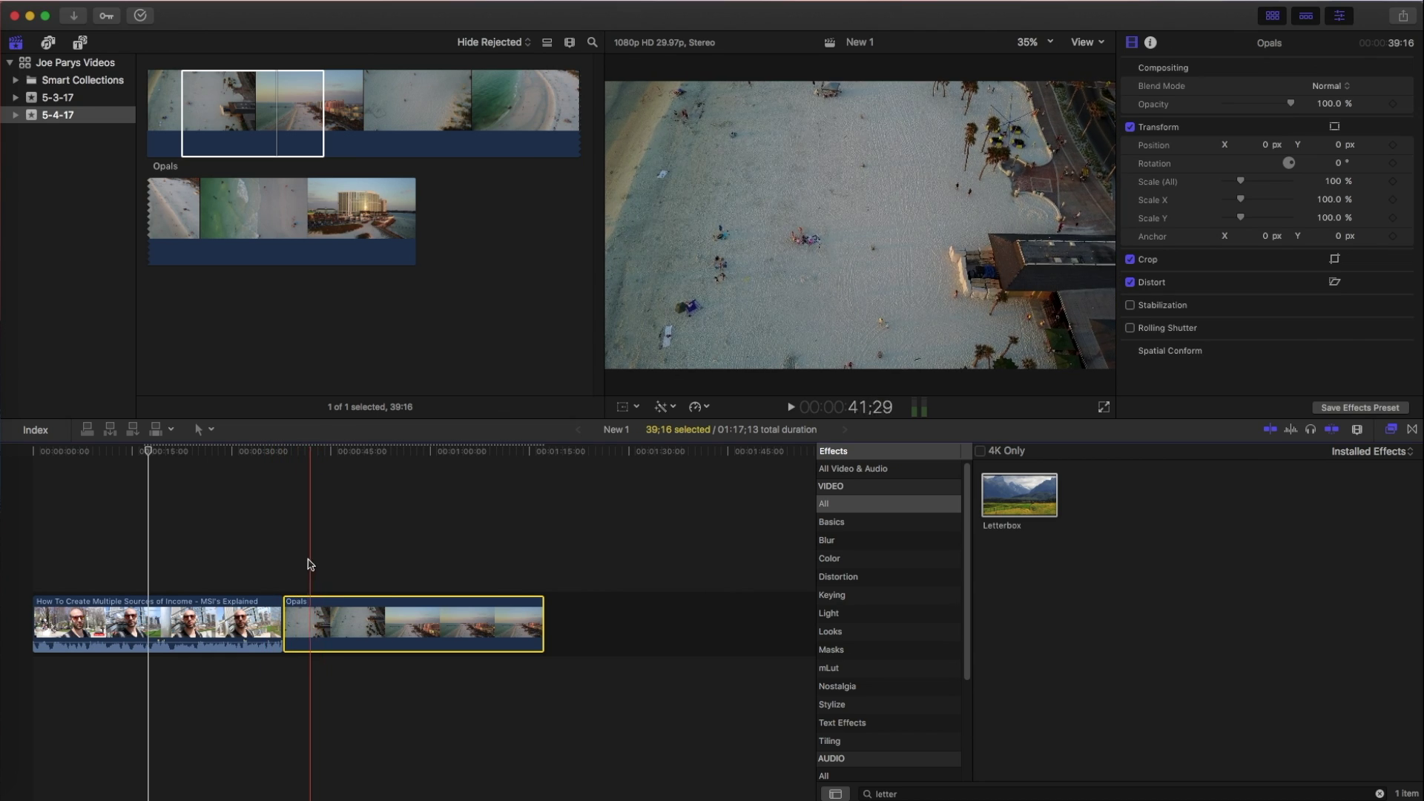
pyautogui.moveTo(253, 223); pyautogui.dragTo(605, 631)
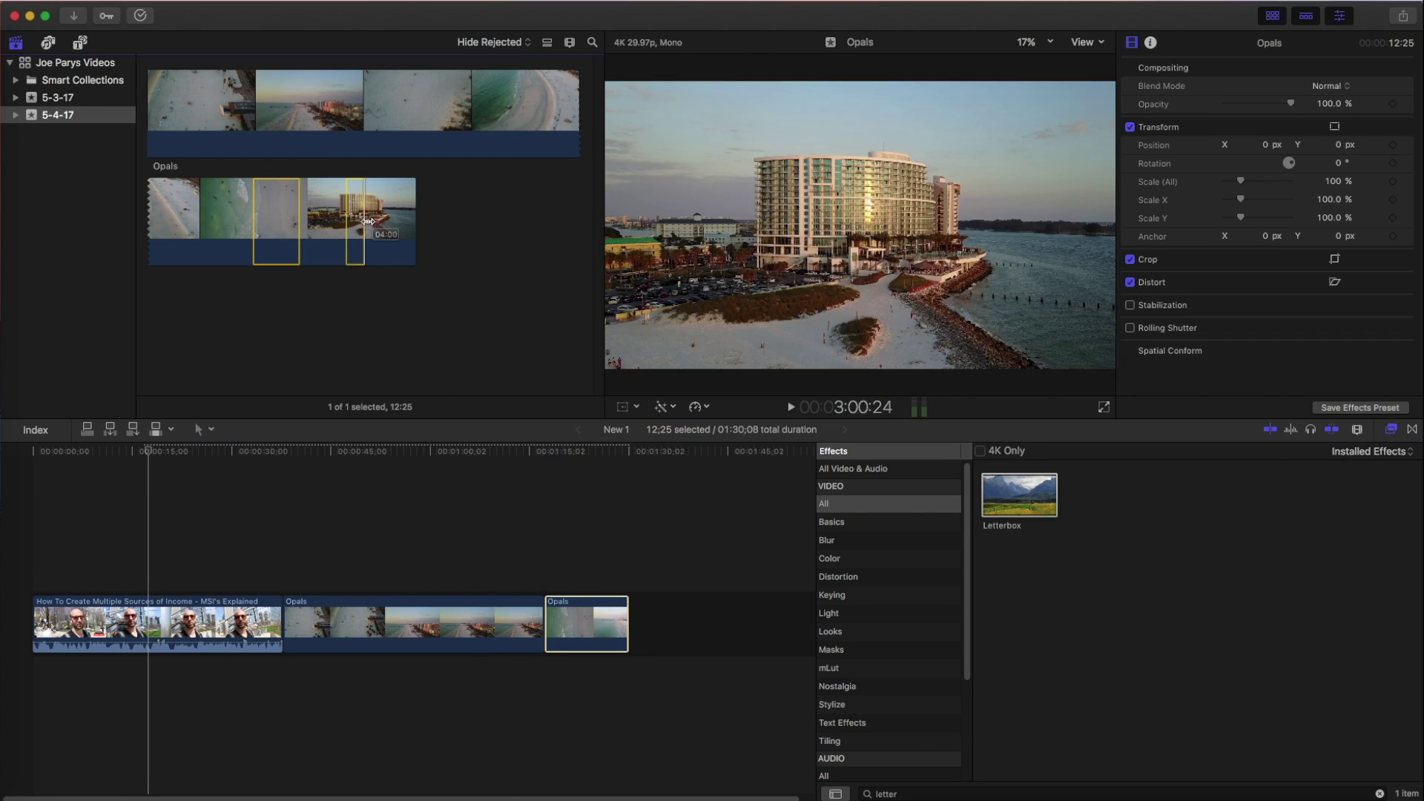
pyautogui.moveTo(347, 223); pyautogui.dragTo(639, 624)
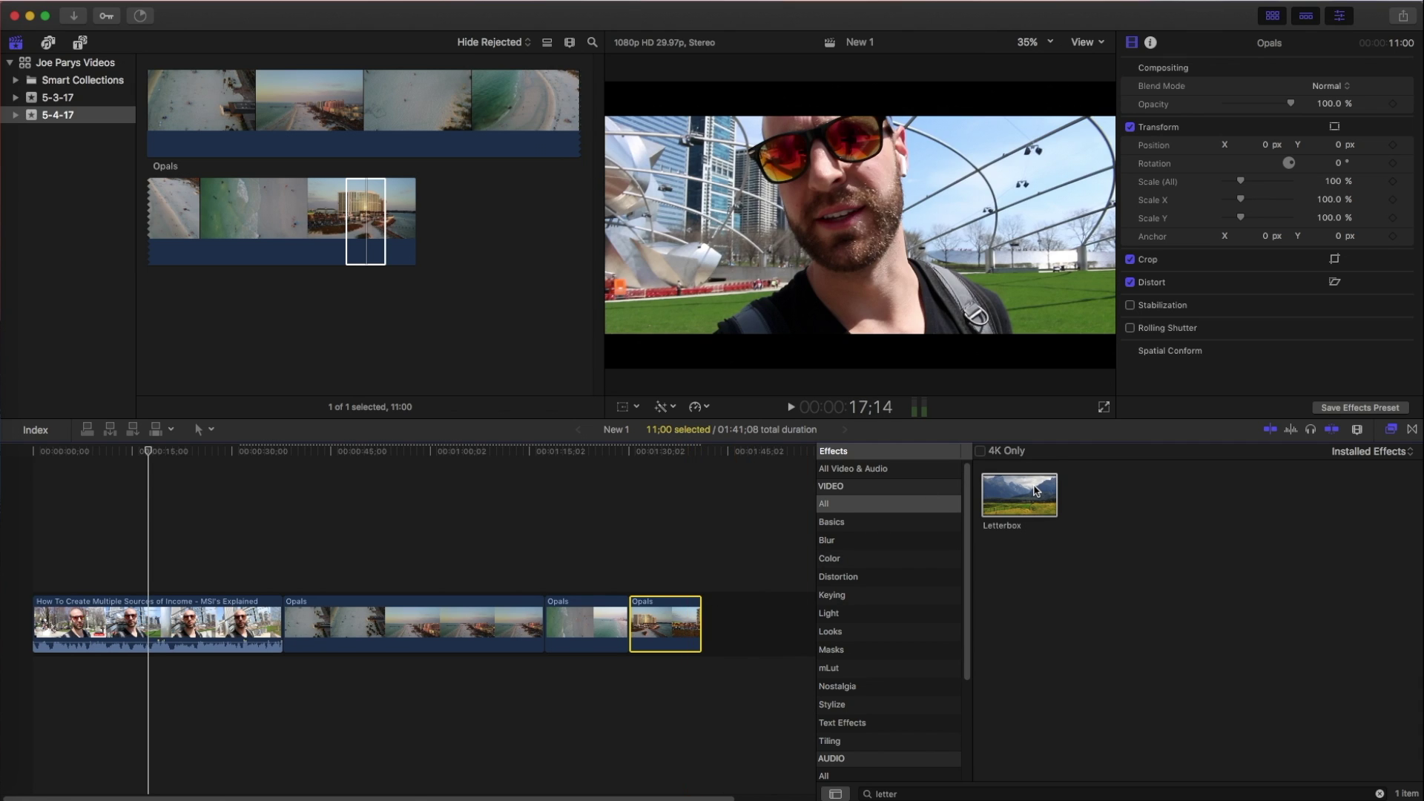
# - Drop Letterbox onto two Opals drone clips and set the selected one to 2.35:1
pyautogui.moveTo(1029, 491); pyautogui.dragTo(875, 541)
pyautogui.moveTo(1027, 494); pyautogui.dragTo(670, 635)
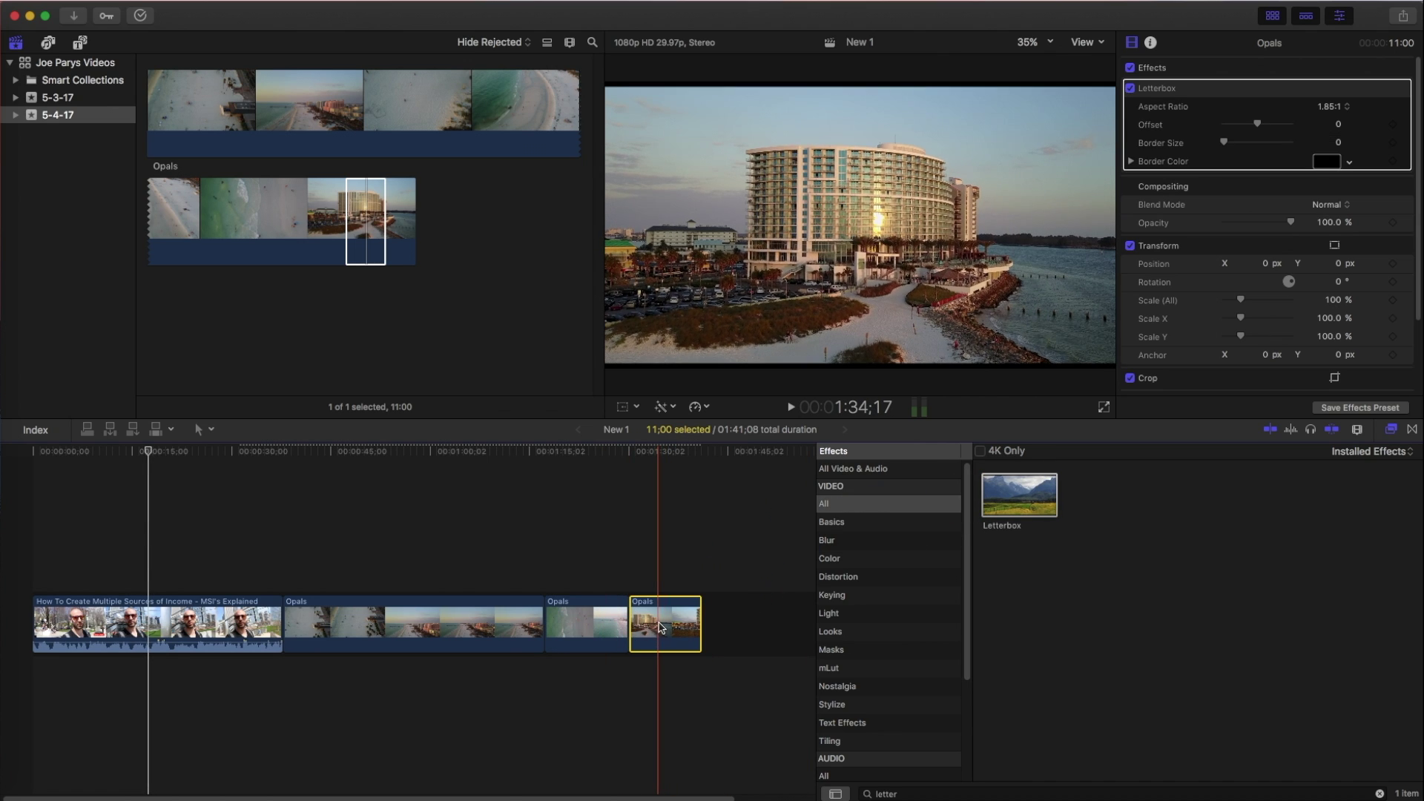
pyautogui.click(1333, 107)
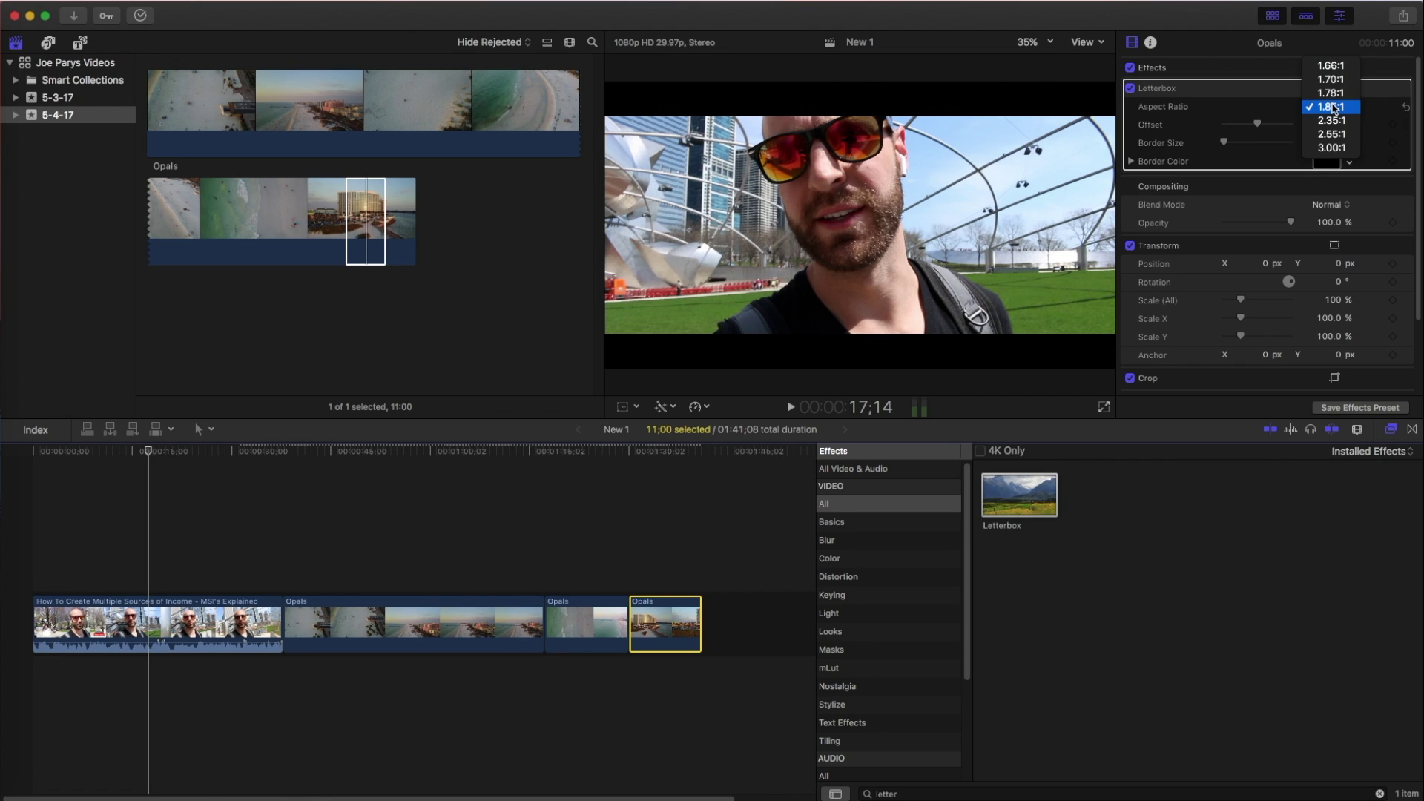
pyautogui.click(1333, 120)
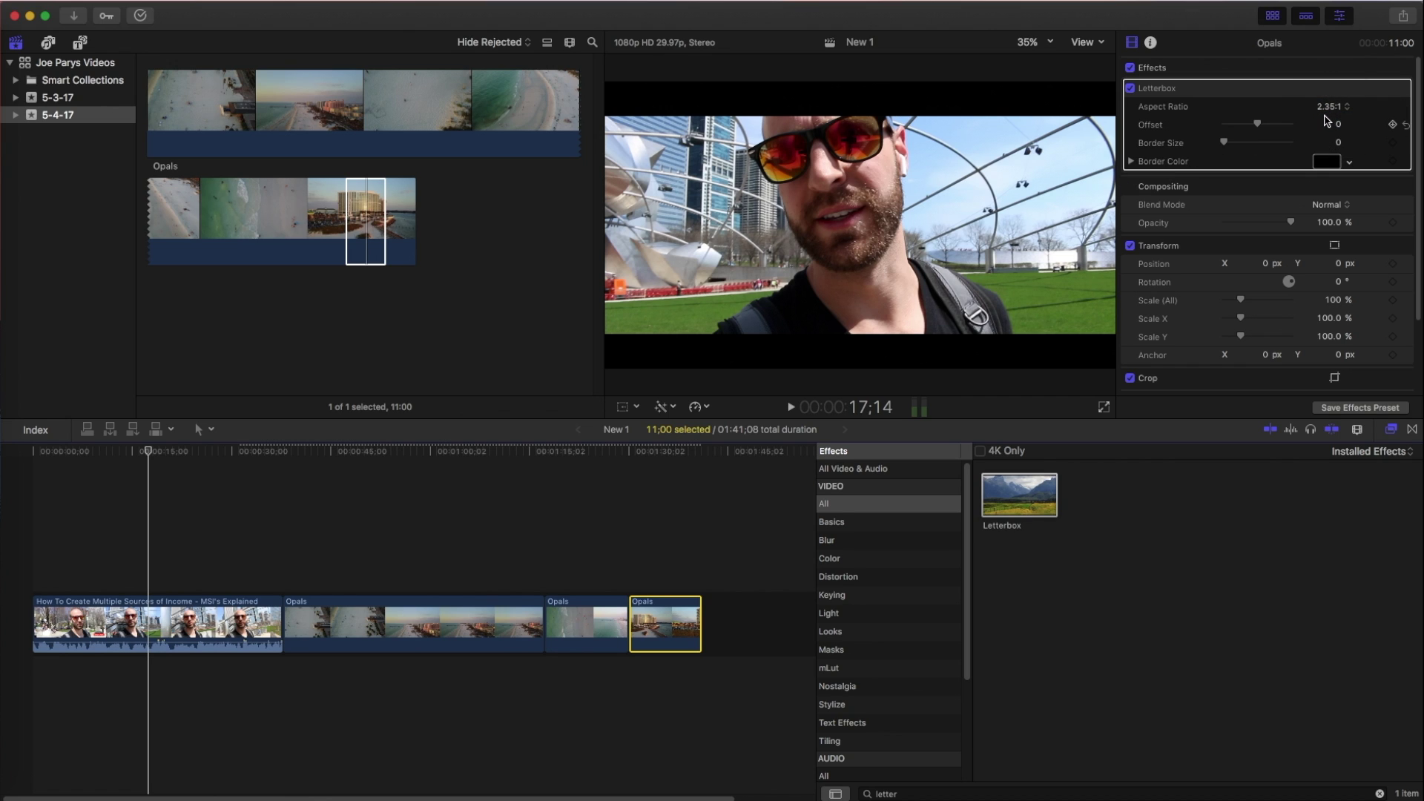
# - Change the third Opals clip's letterbox aspect ratio to 2.35:1
pyautogui.click(590, 632)
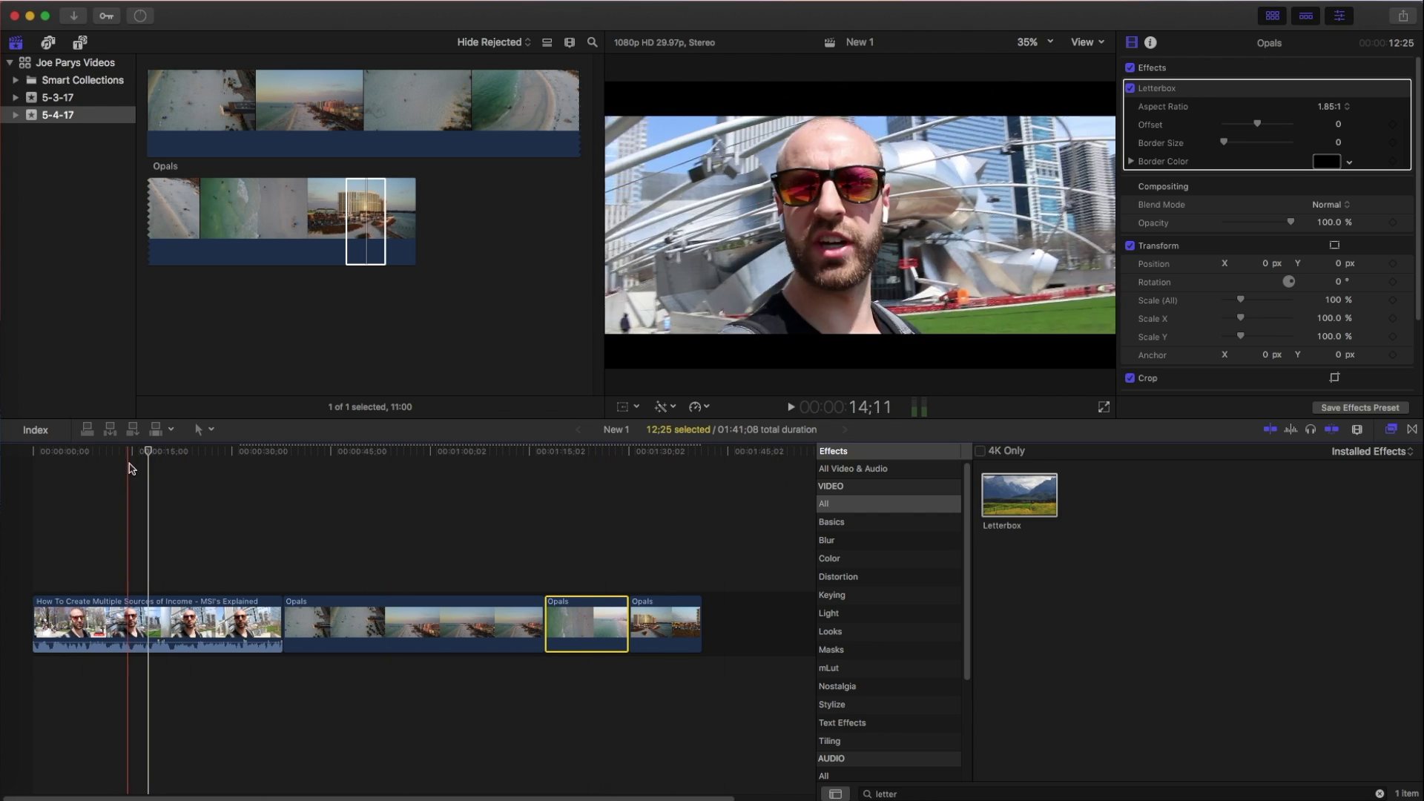
pyautogui.click(583, 460)
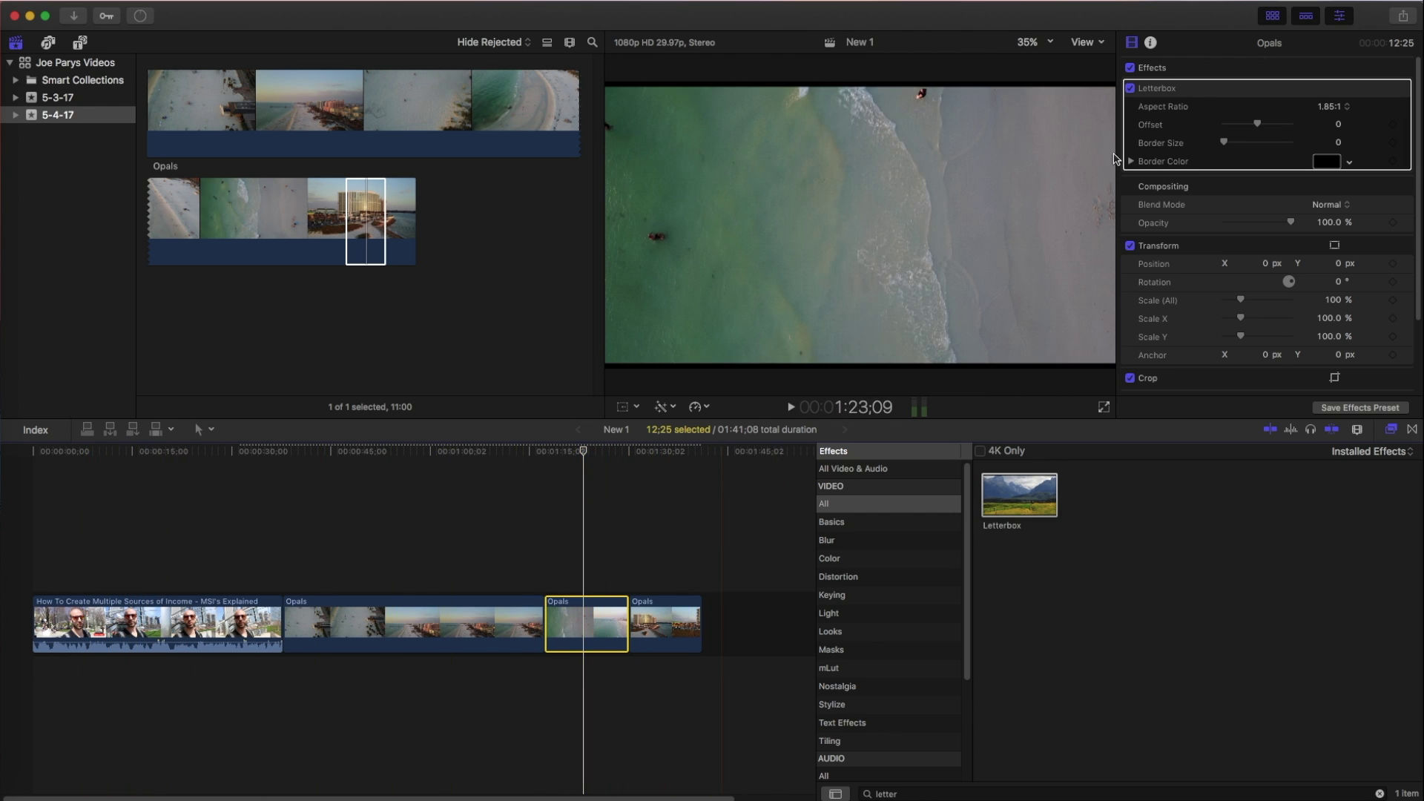
pyautogui.click(1333, 110)
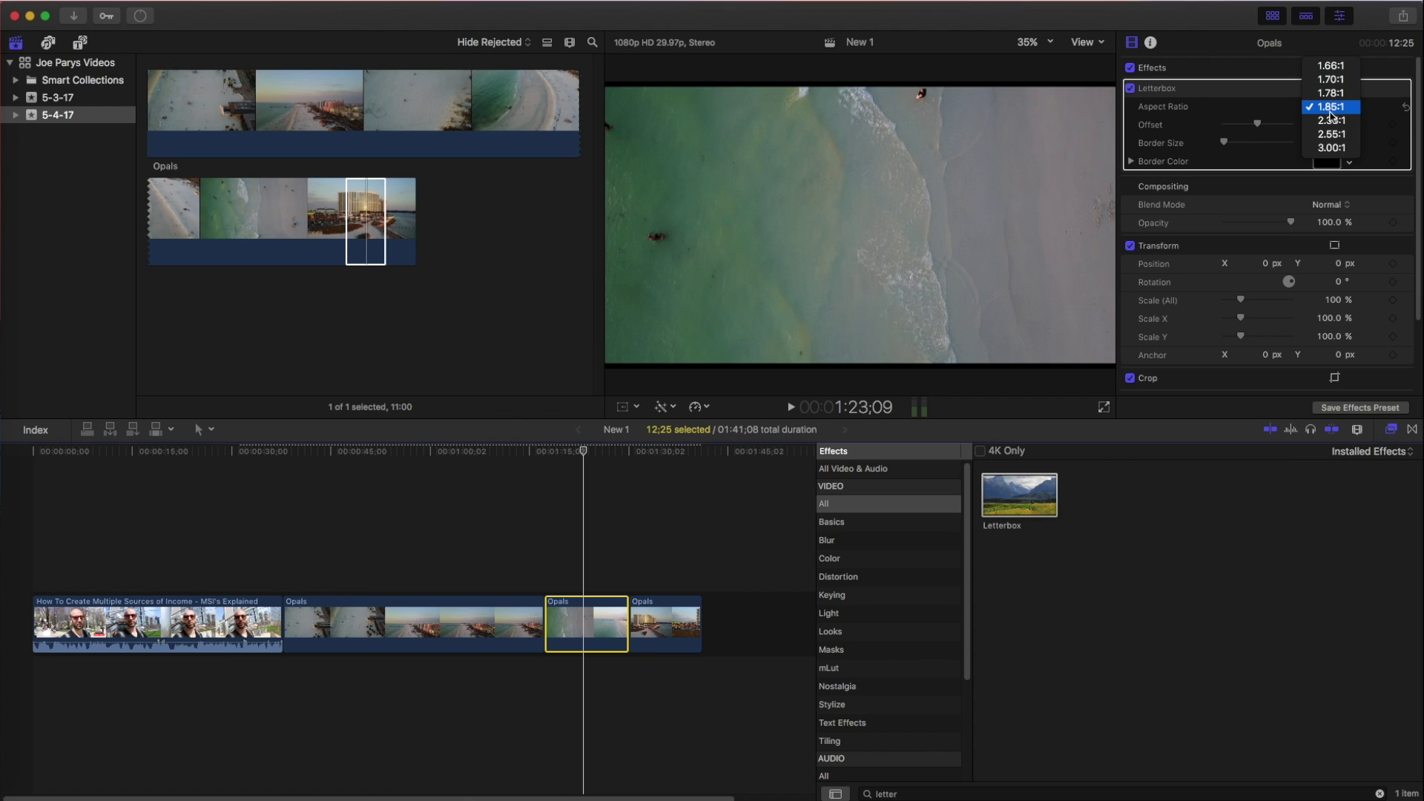
pyautogui.click(1333, 120)
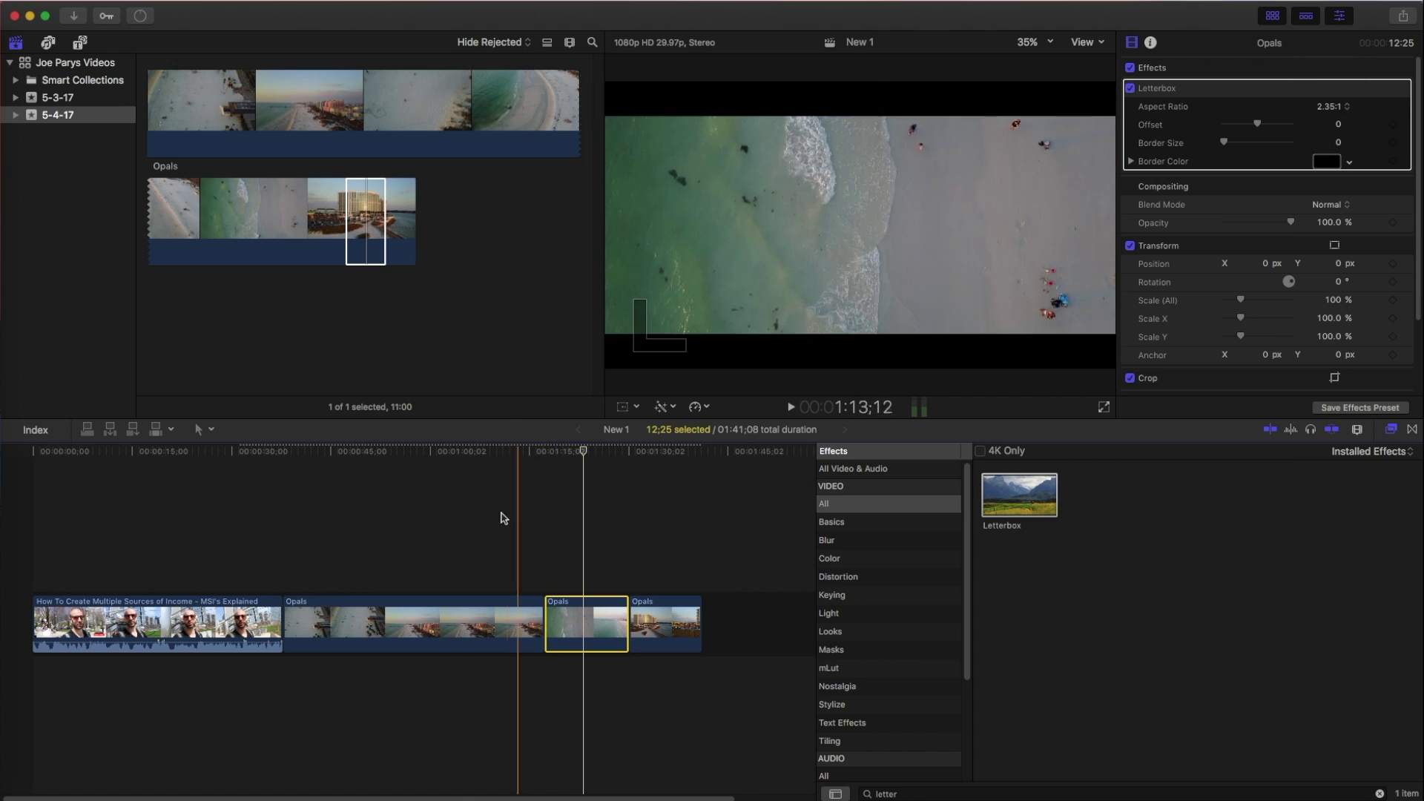
# - Change the second Opals clip's letterbox aspect ratio to 2.35:1
pyautogui.click(420, 515)
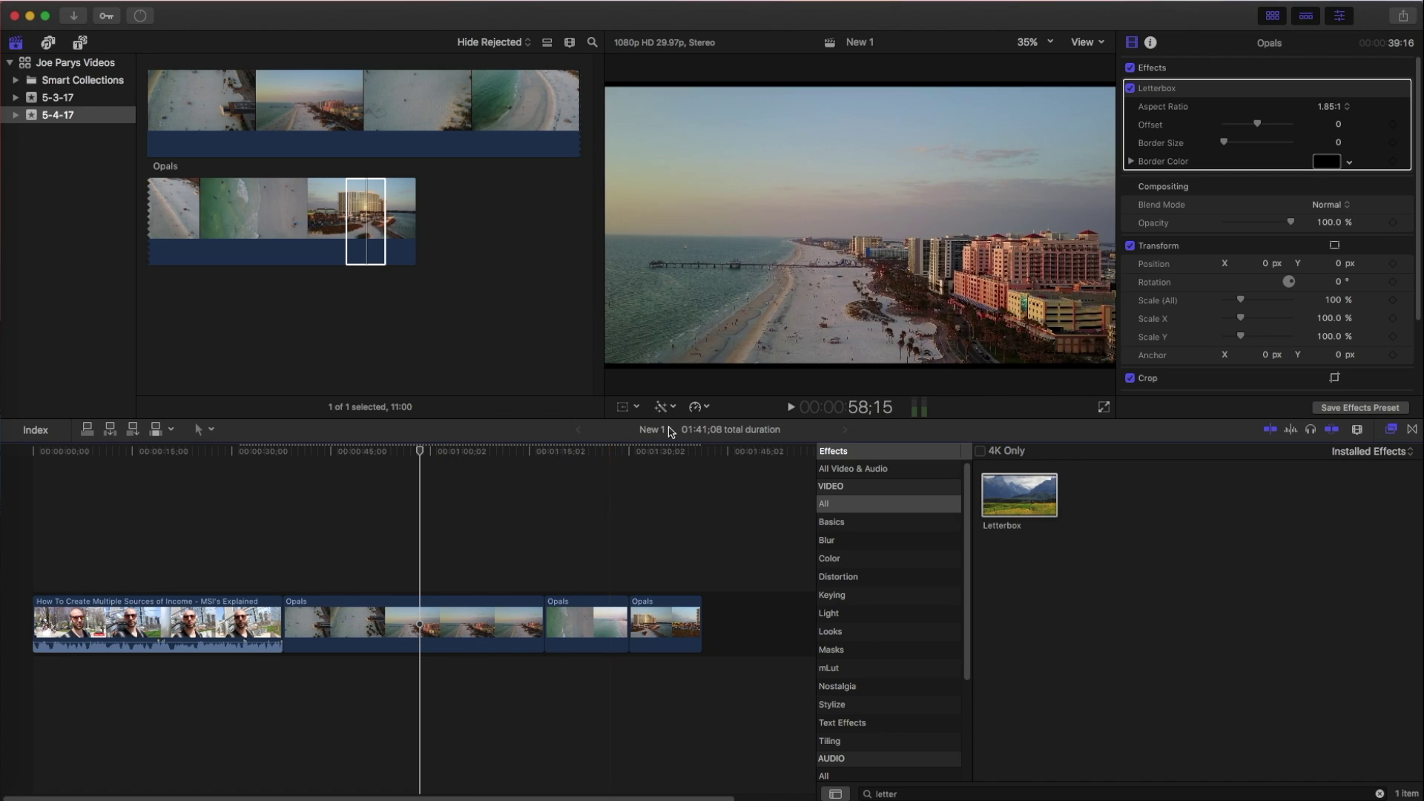
pyautogui.click(1333, 106)
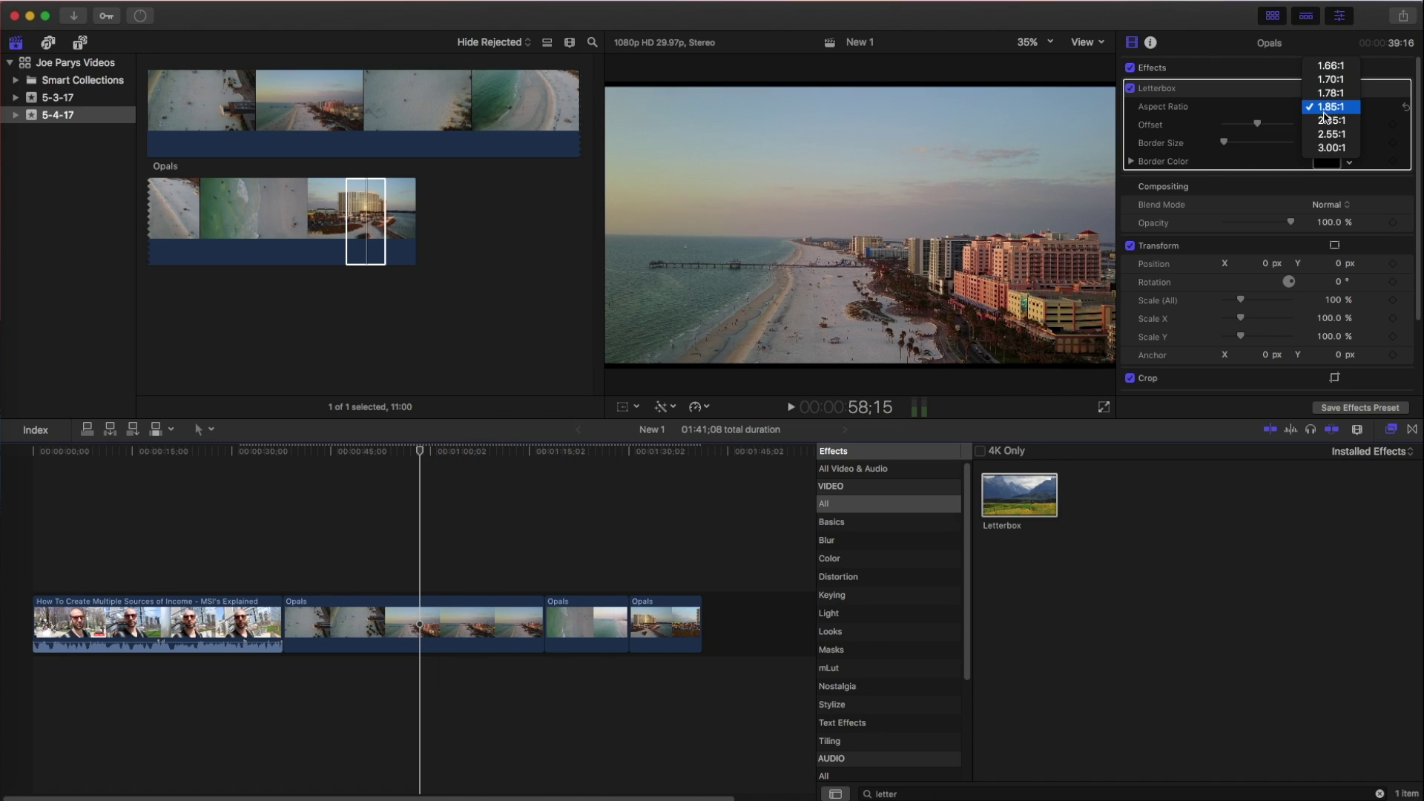
pyautogui.click(1333, 120)
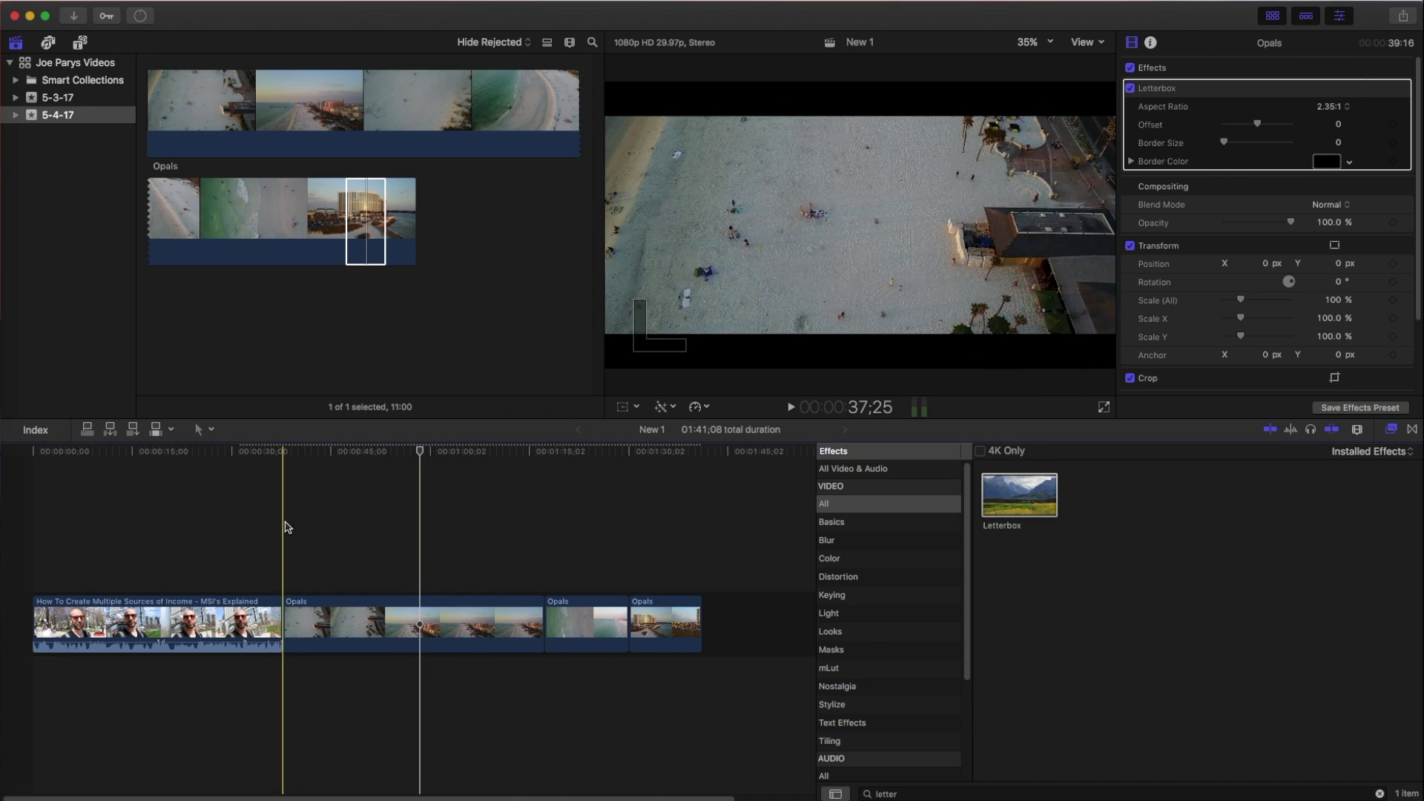
pyautogui.click(251, 525)
pyautogui.press('space')
pyautogui.press('space')
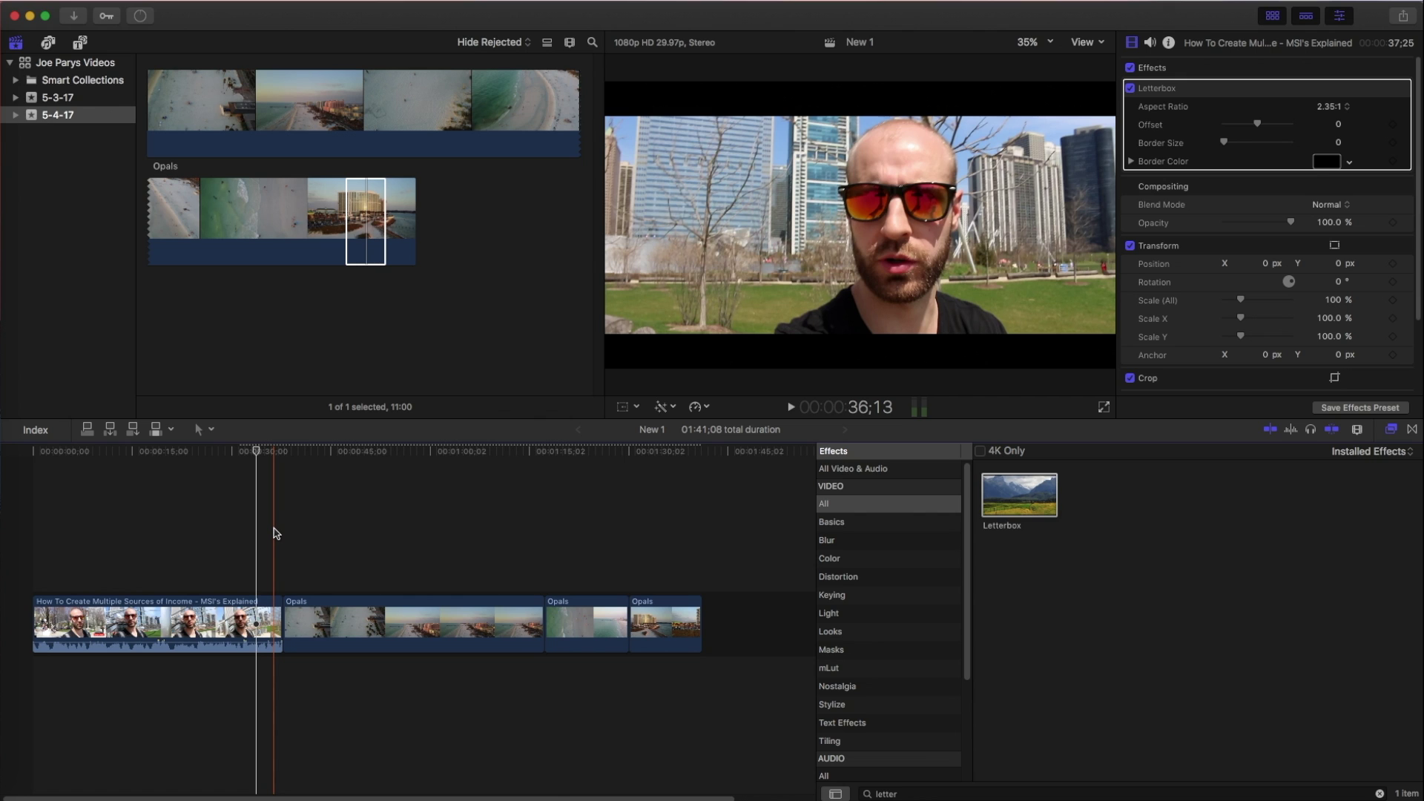
pyautogui.click(275, 533)
pyautogui.press('space')
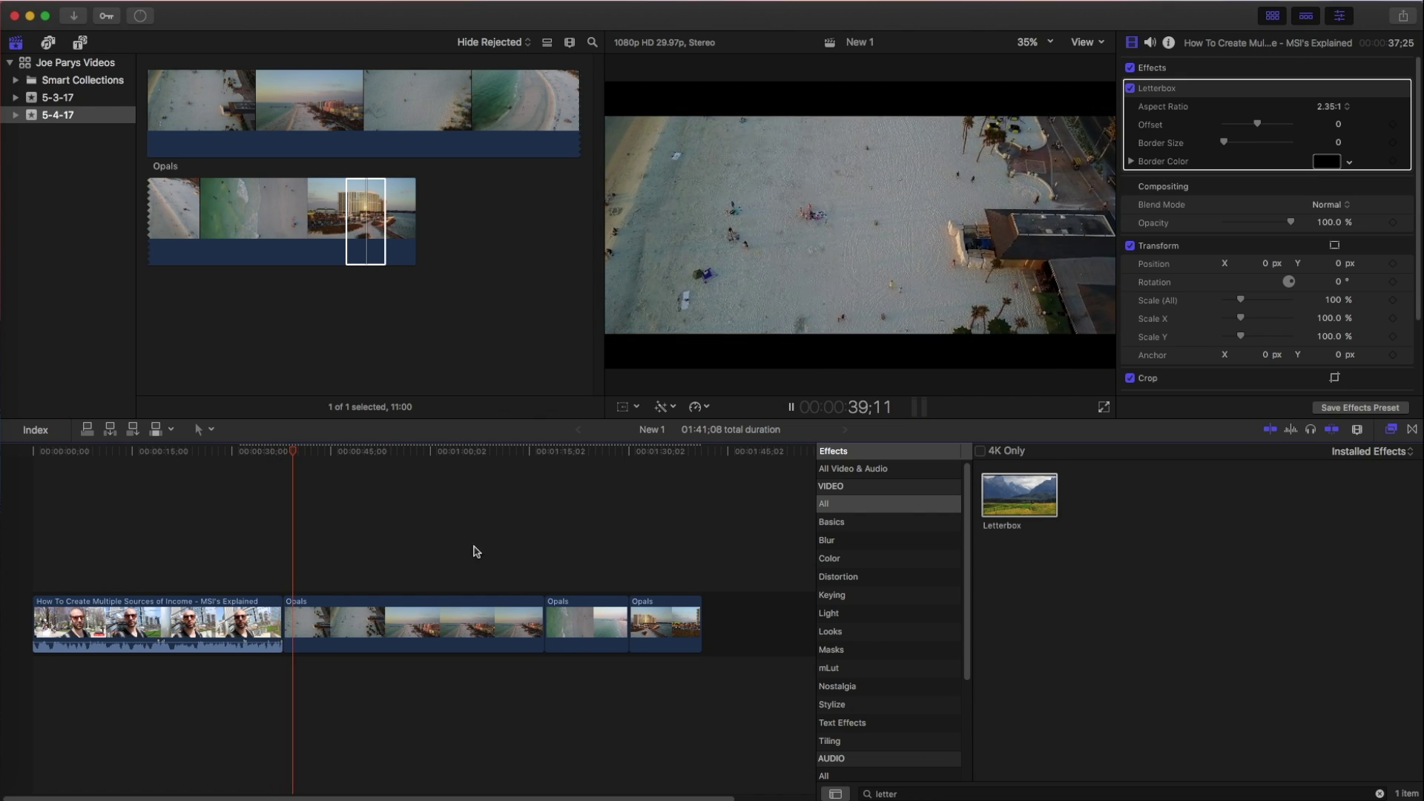
pyautogui.click(533, 550)
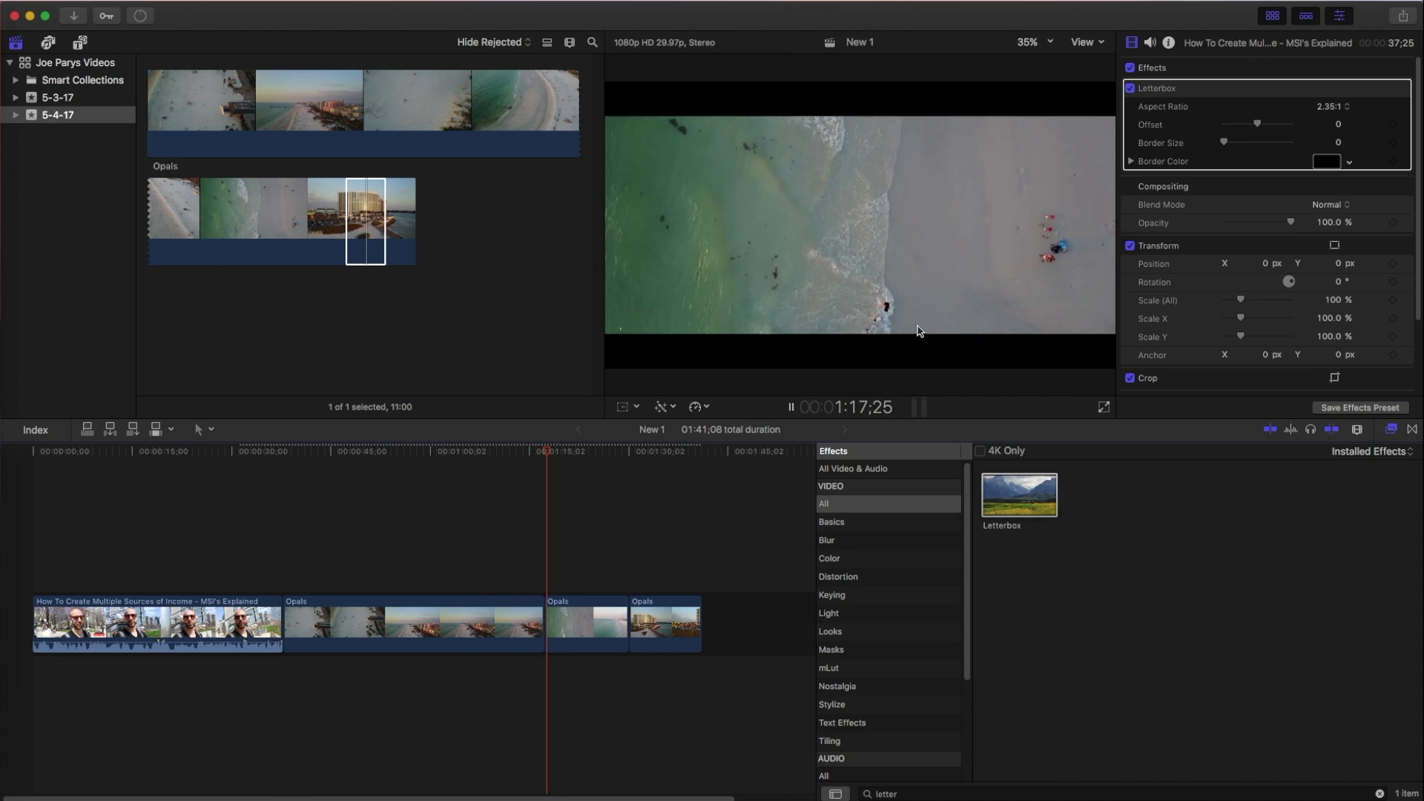
pyautogui.press('space')
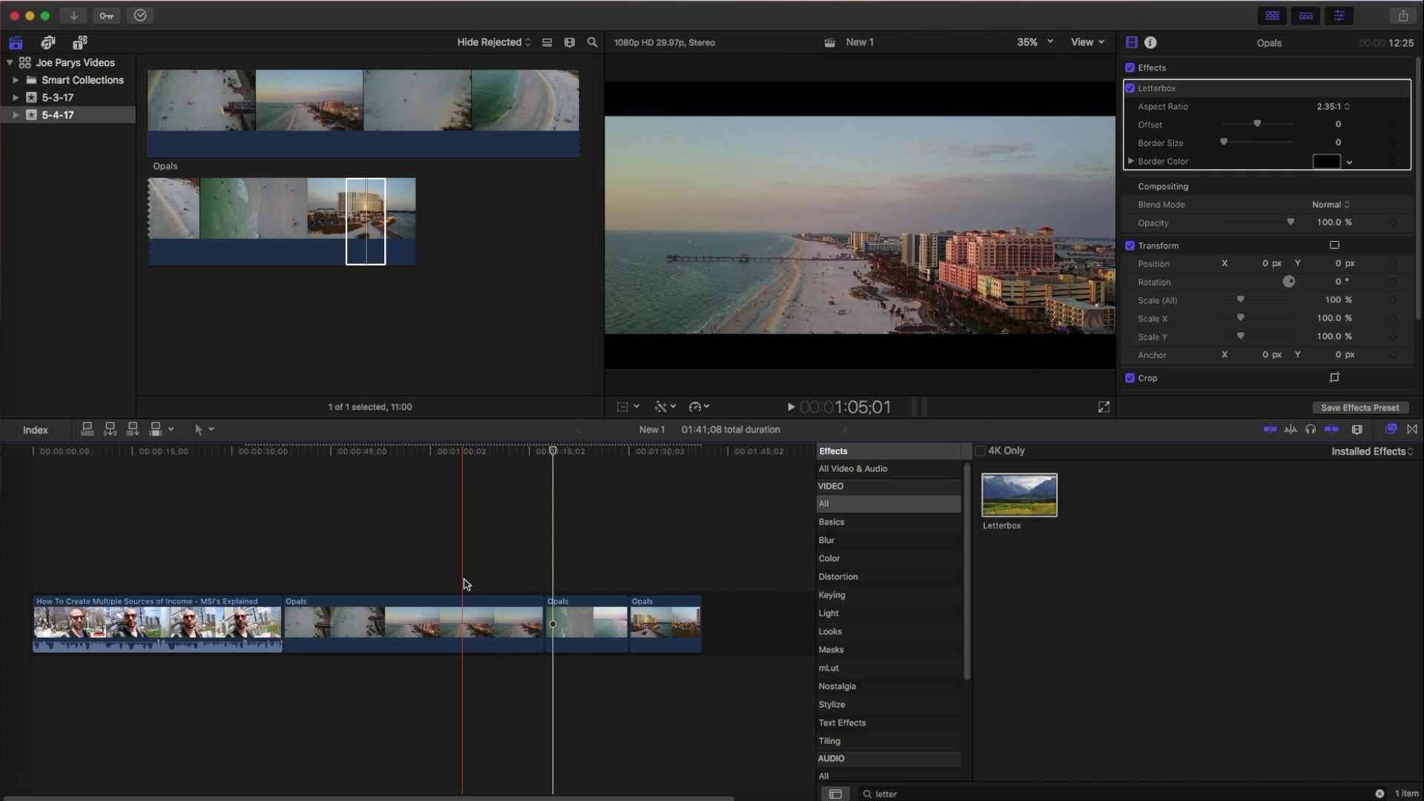
pyautogui.press('super+Right')
pyautogui.press('super+Right')
pyautogui.press('super+Right')
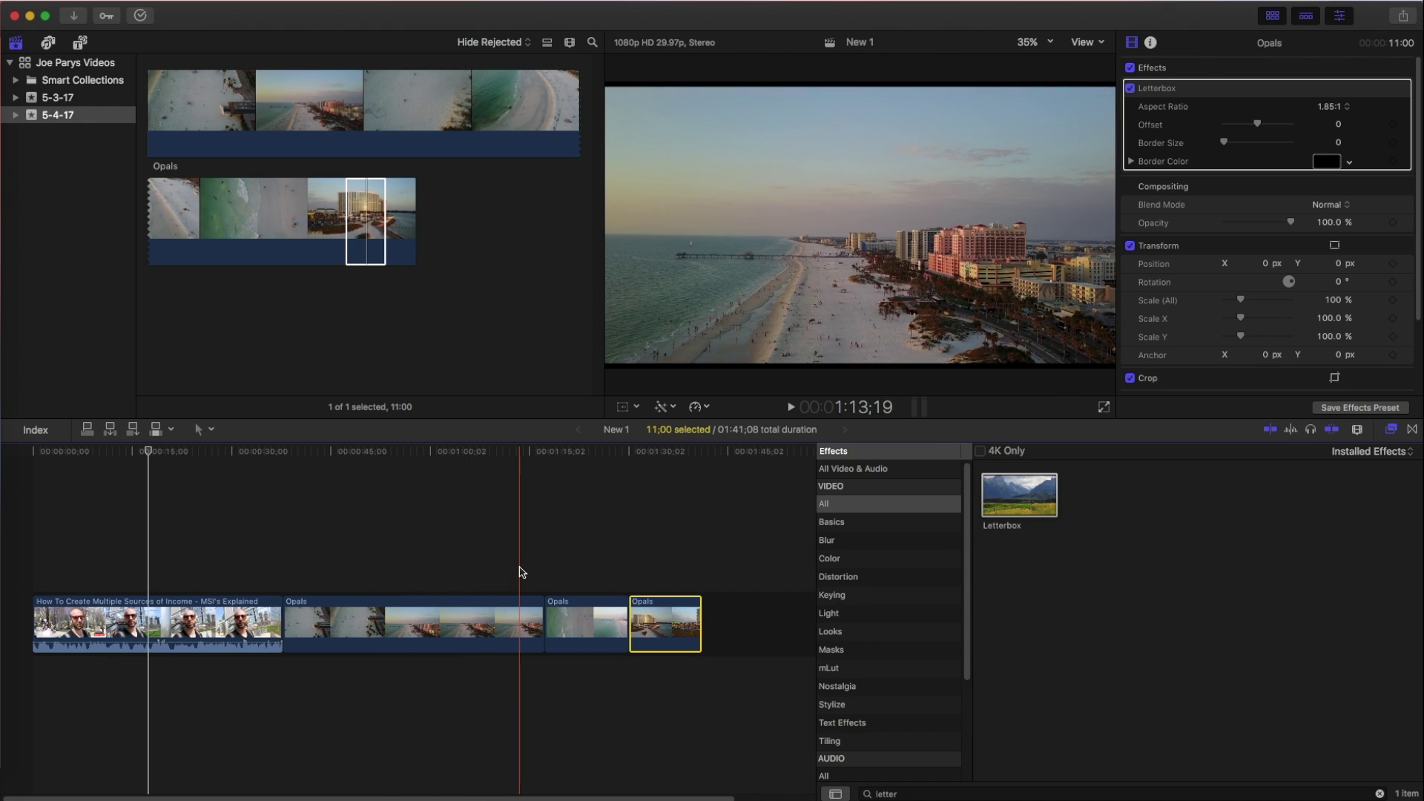
# - Show the Titles and Generators browser and select the Adjustment Layer title
pyautogui.click(219, 242)
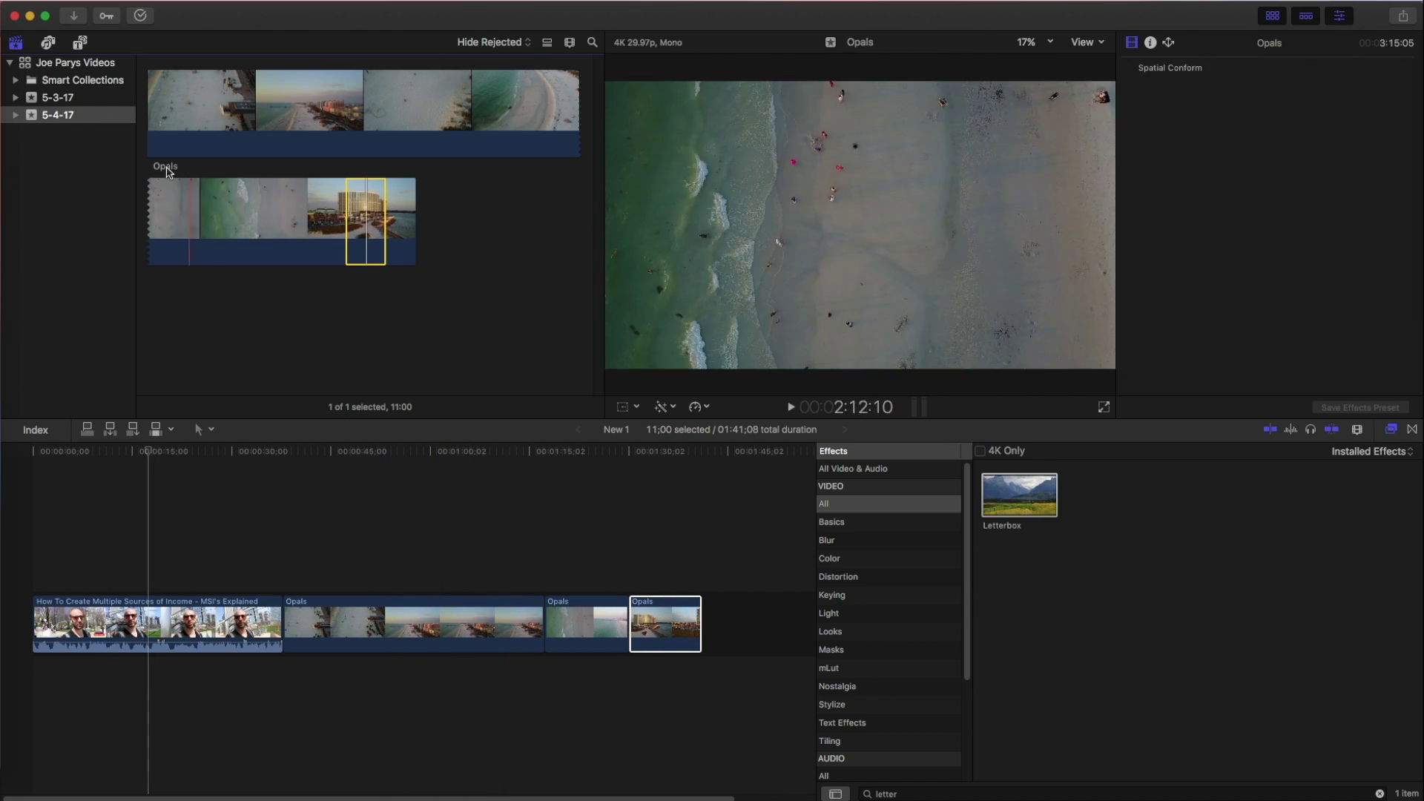
pyautogui.click(80, 43)
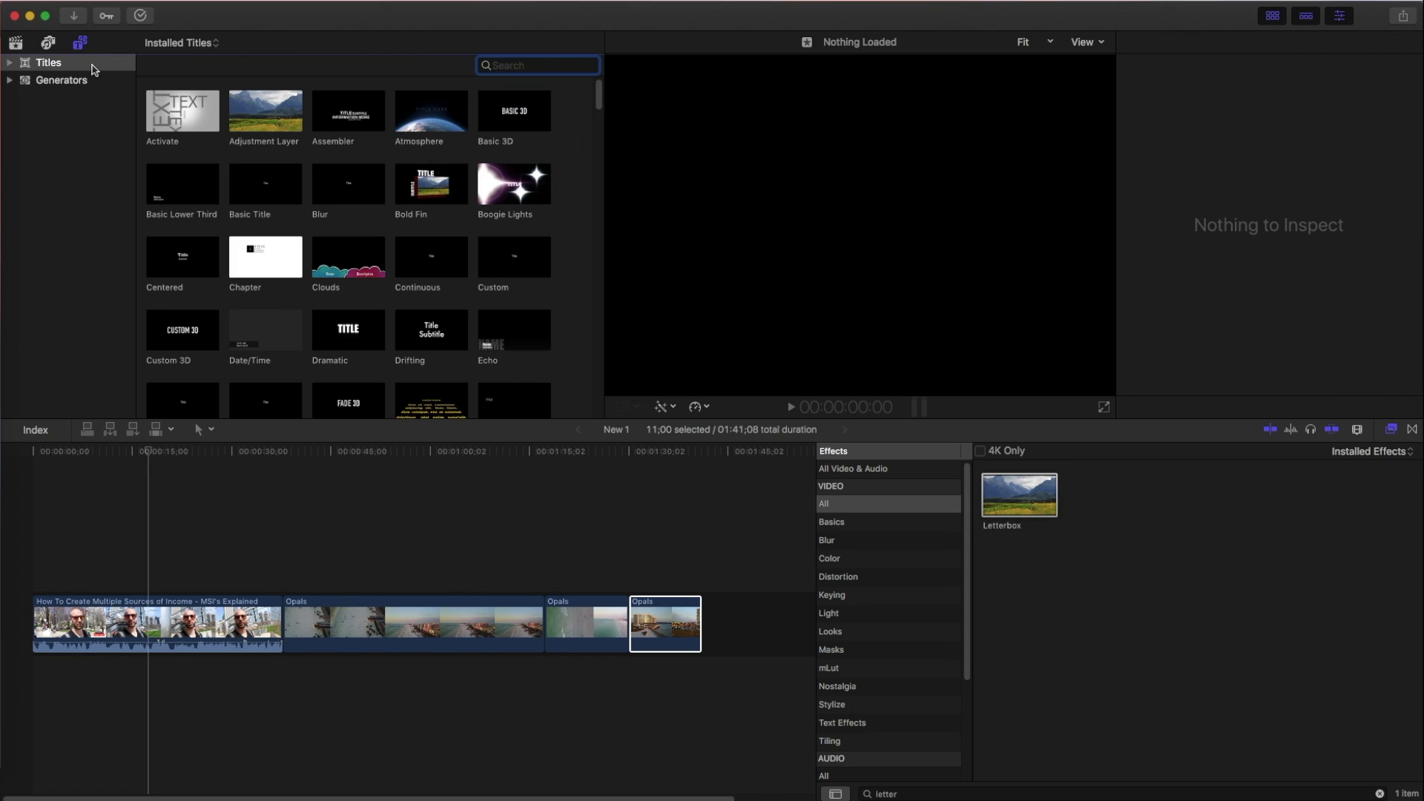
pyautogui.click(254, 122)
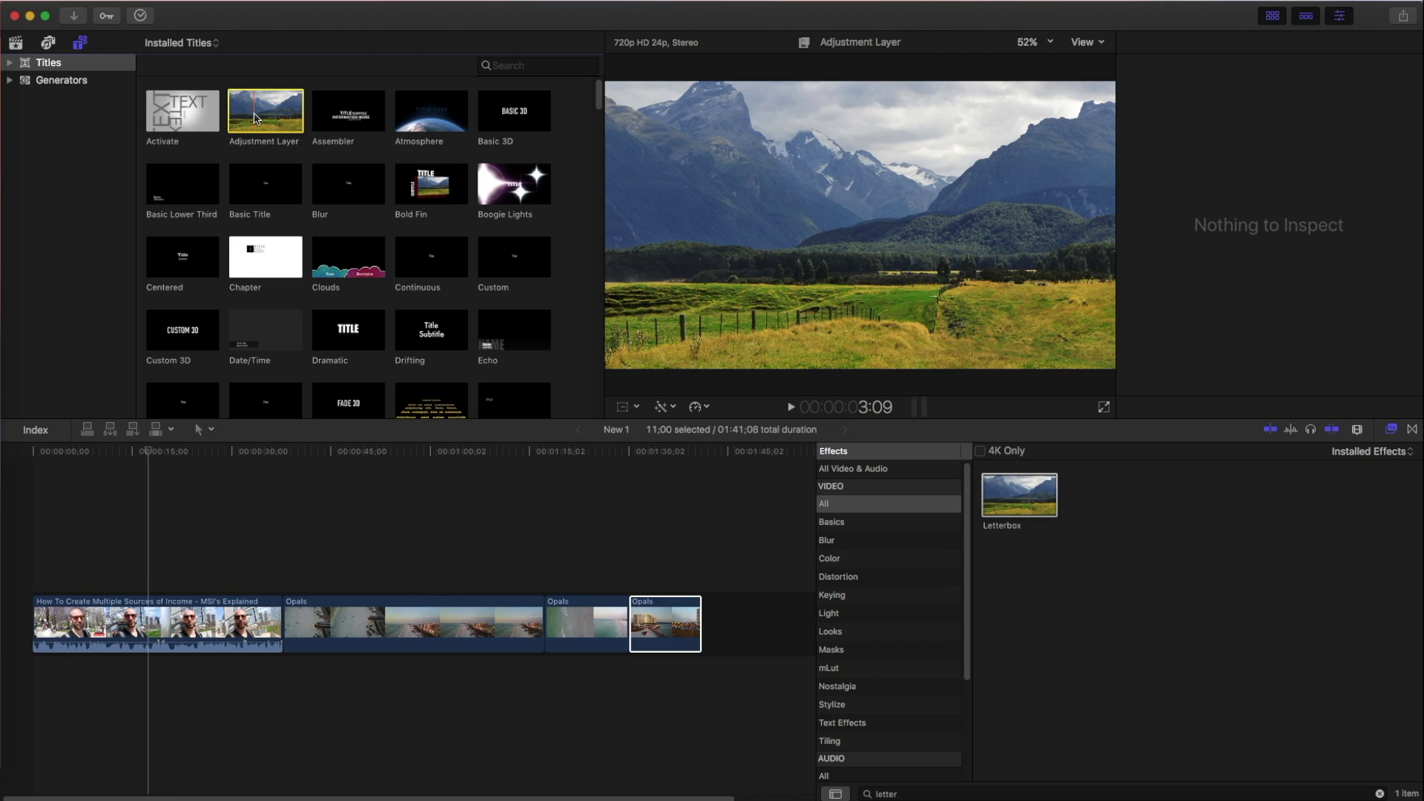
# - Place an Adjustment Layer above the Opals drone clips and drop the Letterbox effect onto it
pyautogui.moveTo(257, 118); pyautogui.dragTo(664, 580)
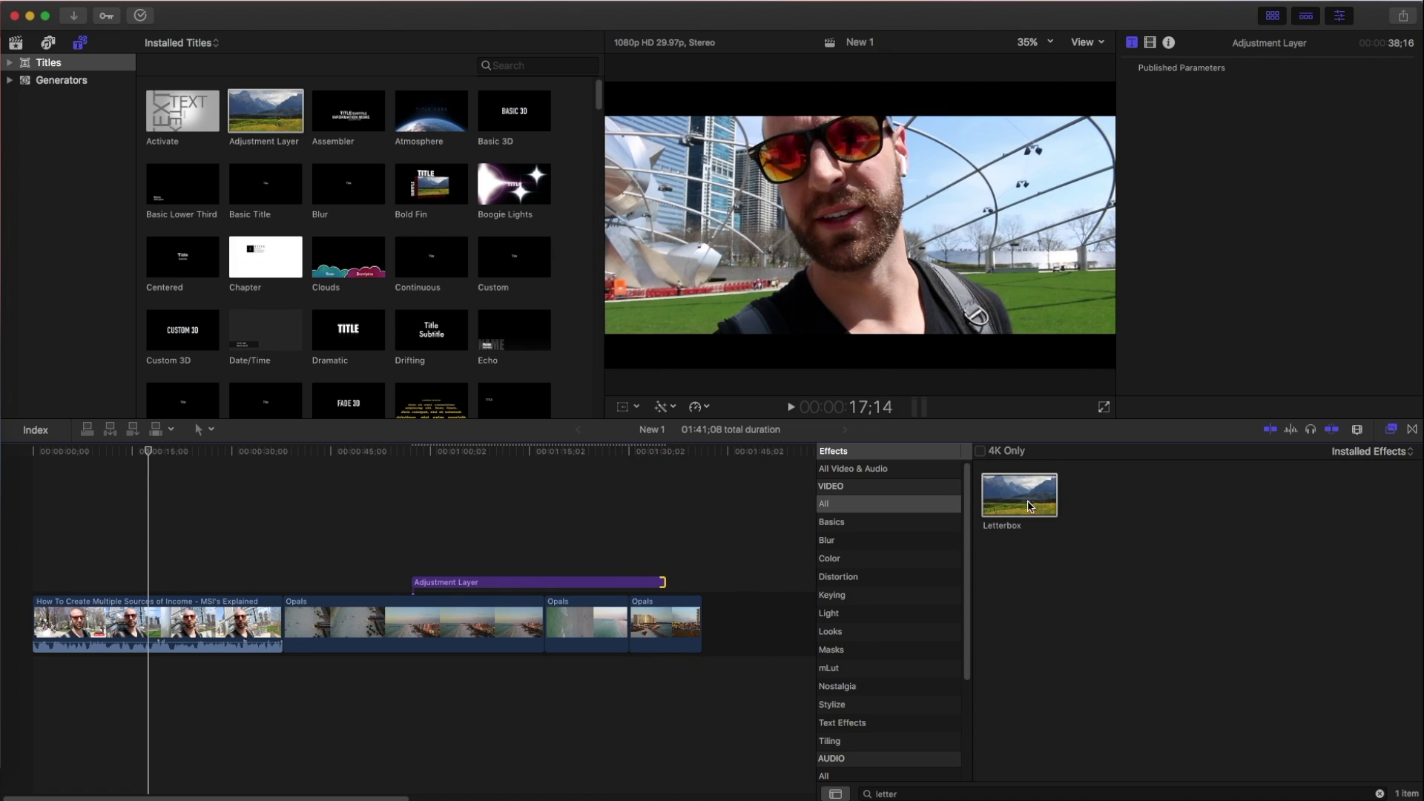
pyautogui.moveTo(1027, 502); pyautogui.dragTo(544, 587)
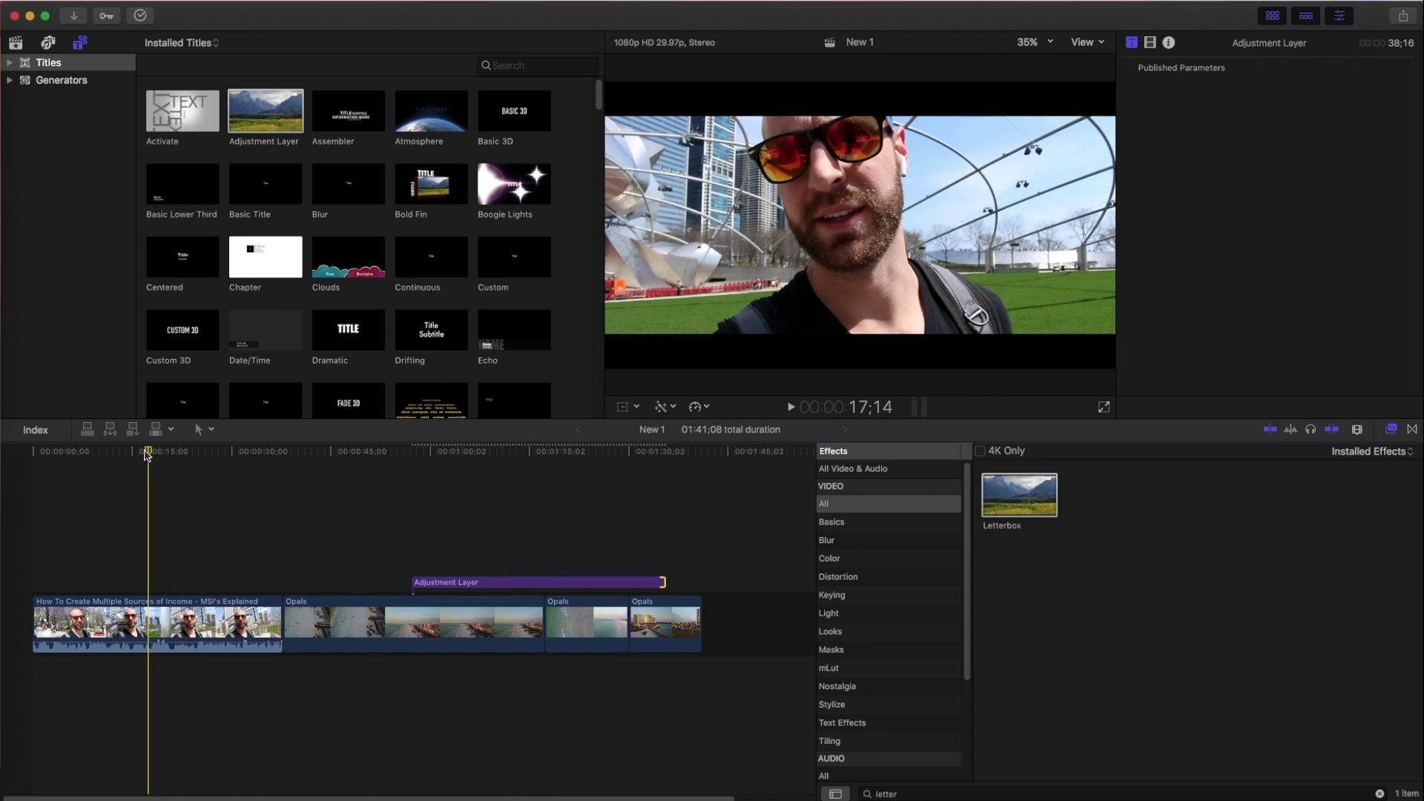
# - Select the Adjustment Layer and set its Letterbox aspect ratio to 2.35:1 in the Video inspector
pyautogui.click(304, 475)
pyautogui.click(463, 499)
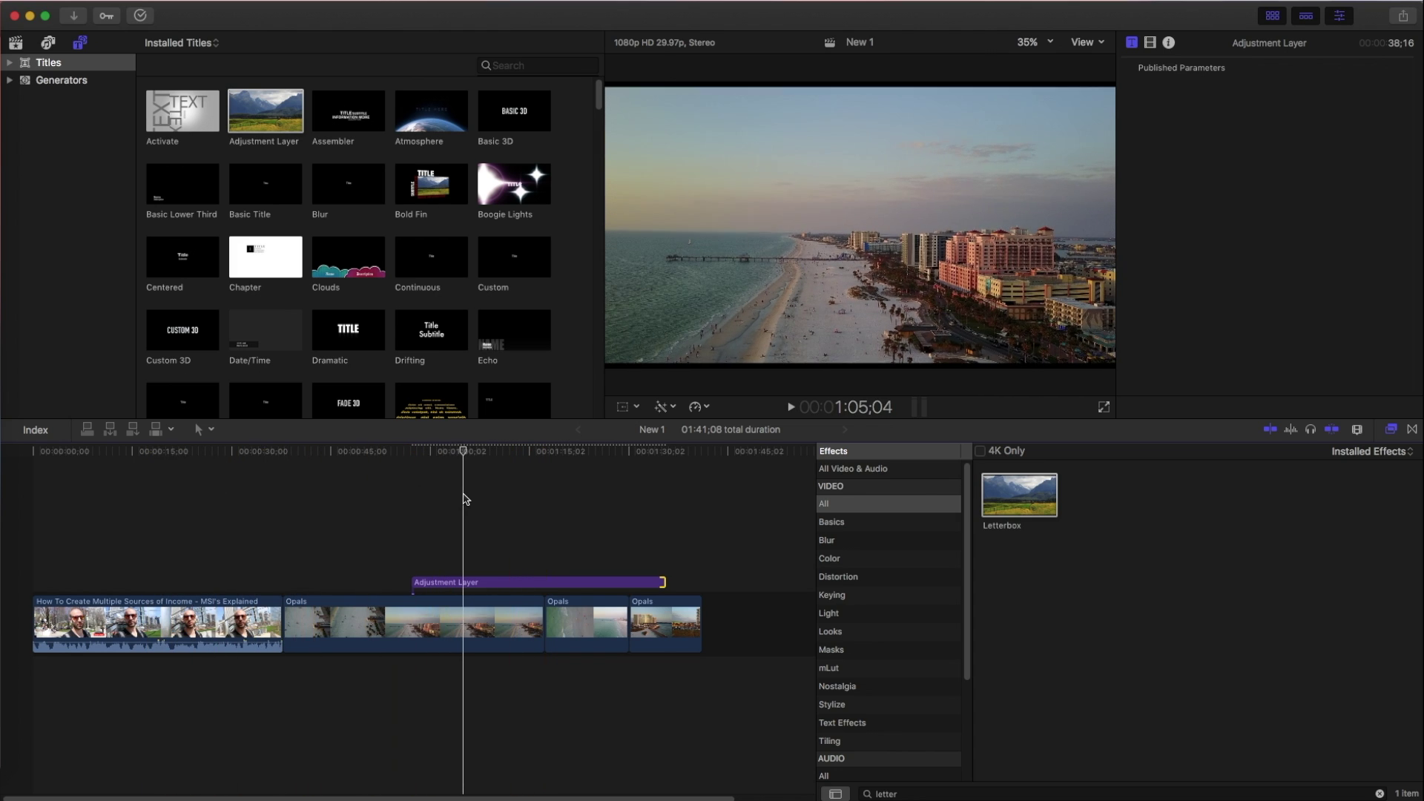
pyautogui.click(468, 584)
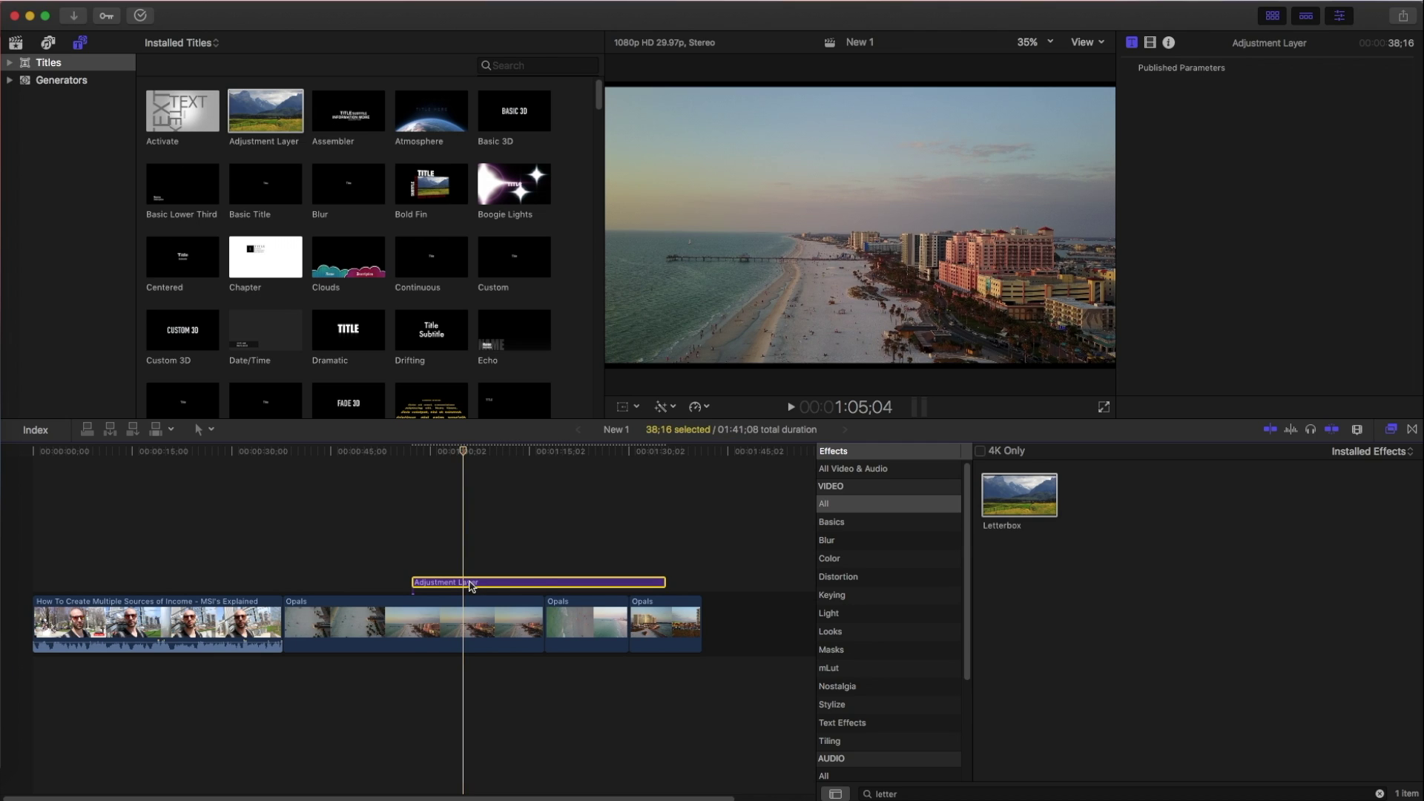
pyautogui.click(1133, 43)
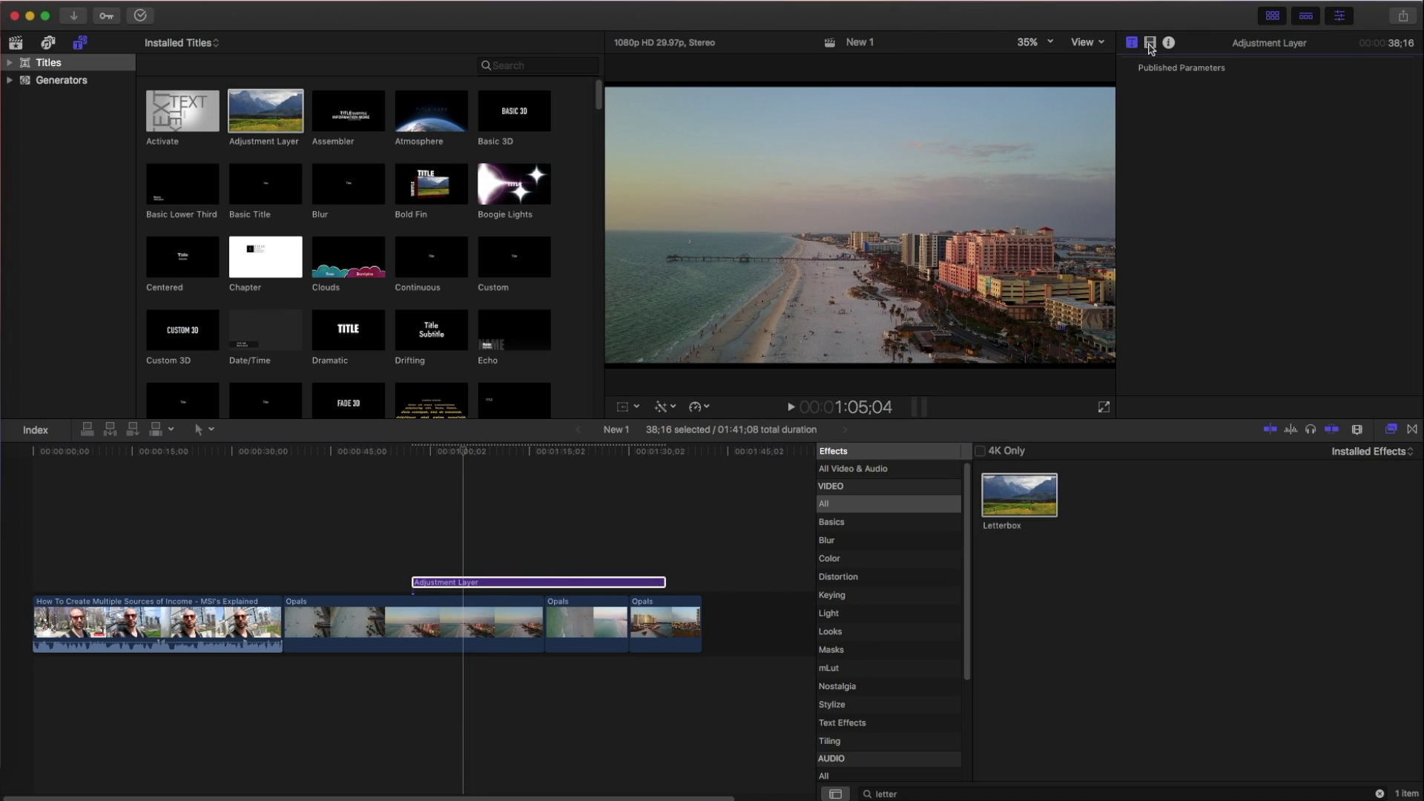
pyautogui.click(1150, 44)
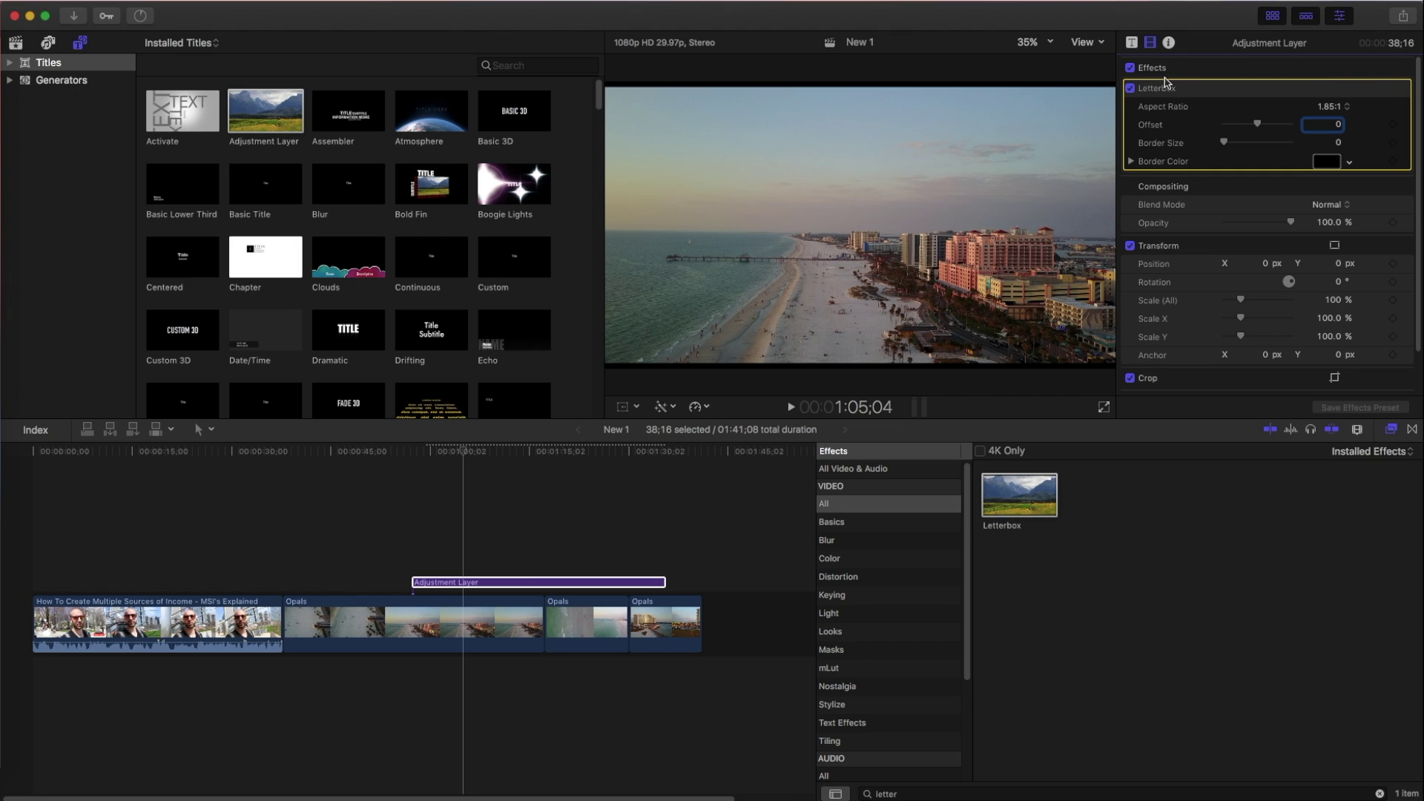
pyautogui.click(1335, 107)
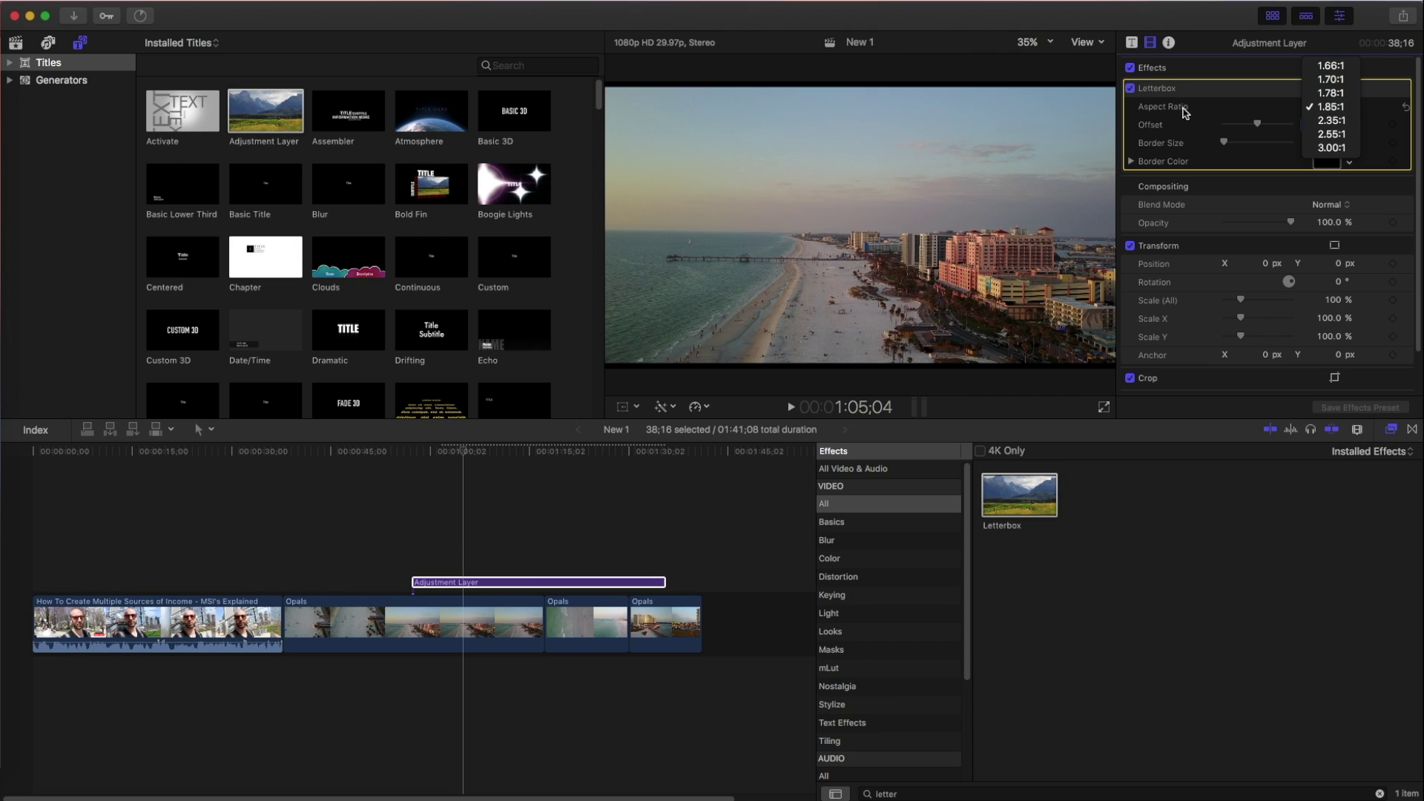
pyautogui.click(1323, 123)
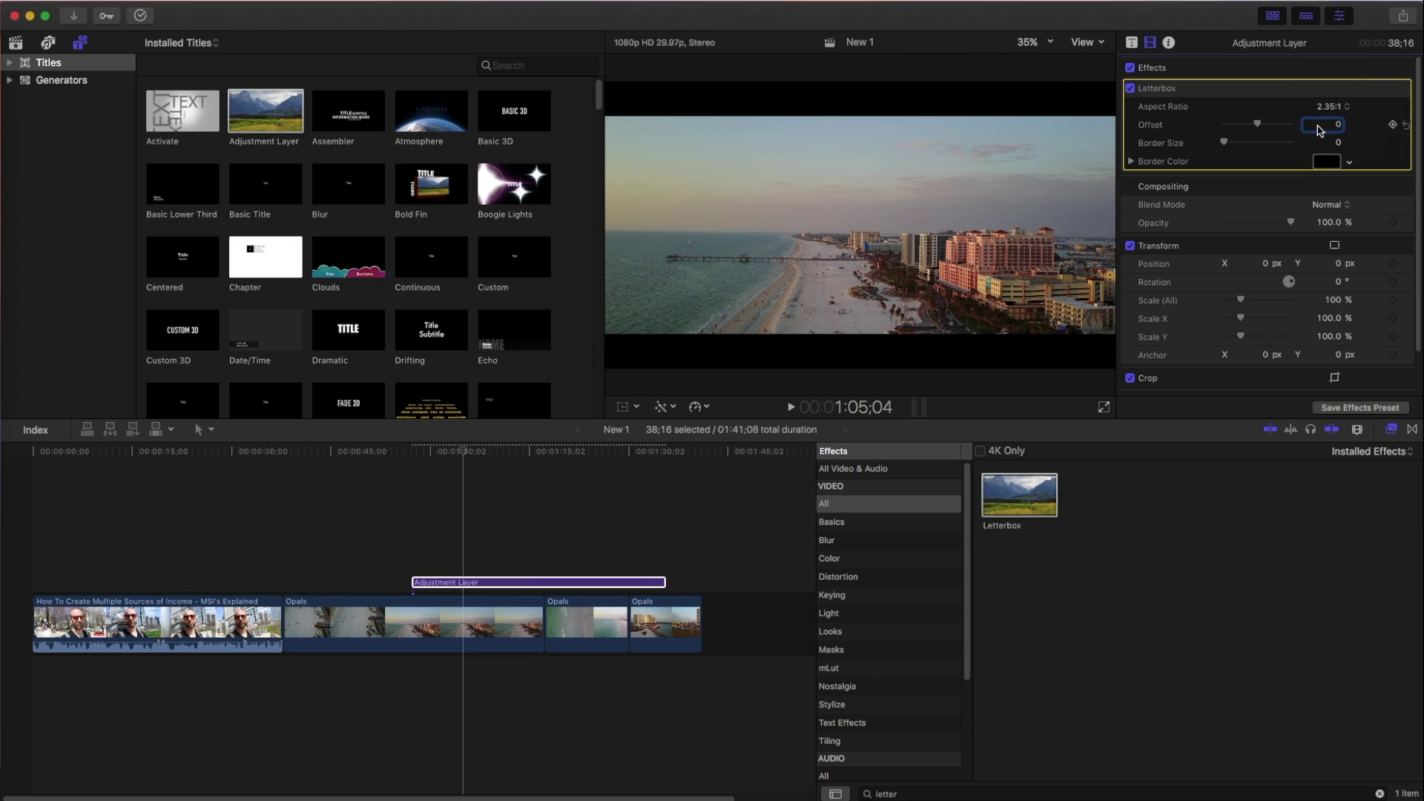
pyautogui.click(462, 582)
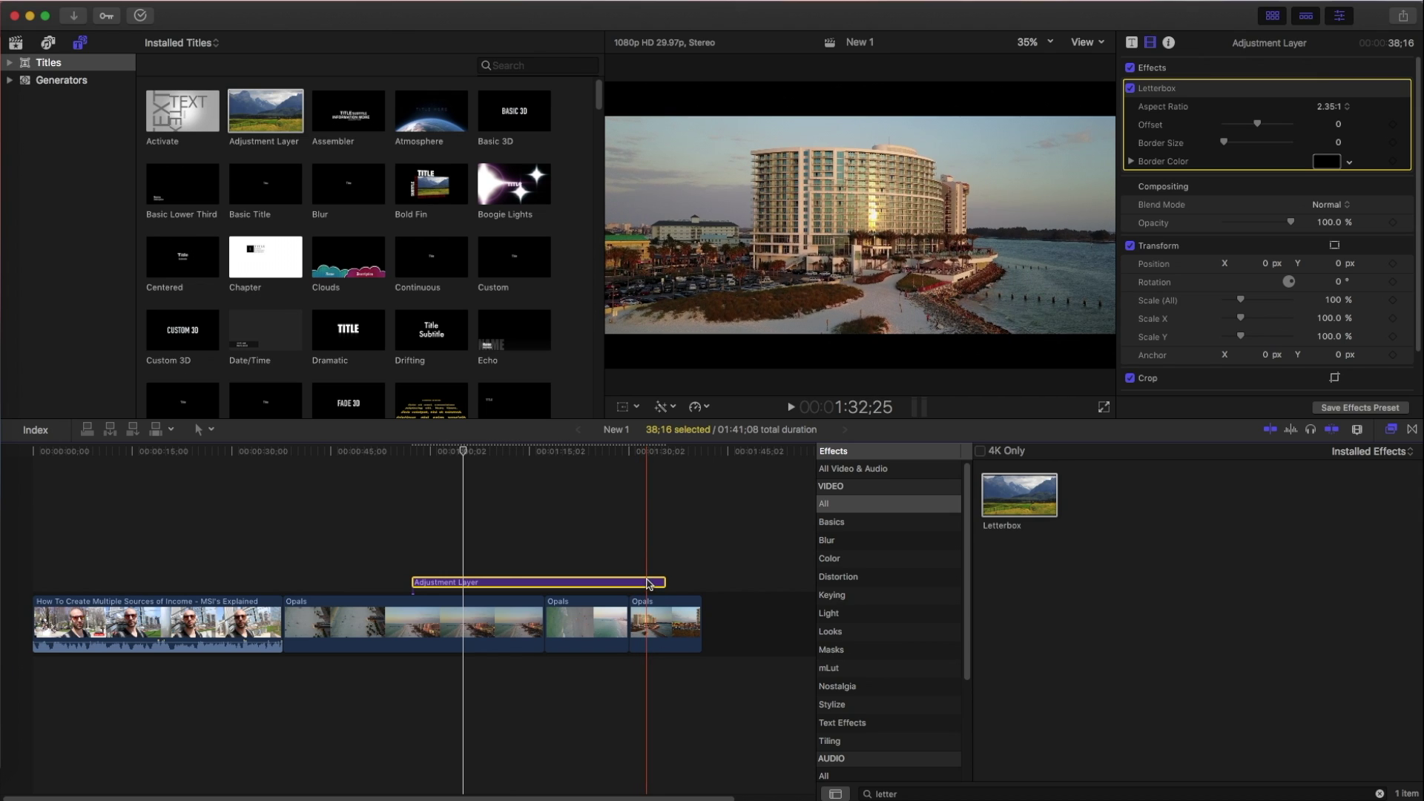
pyautogui.press('Delete')
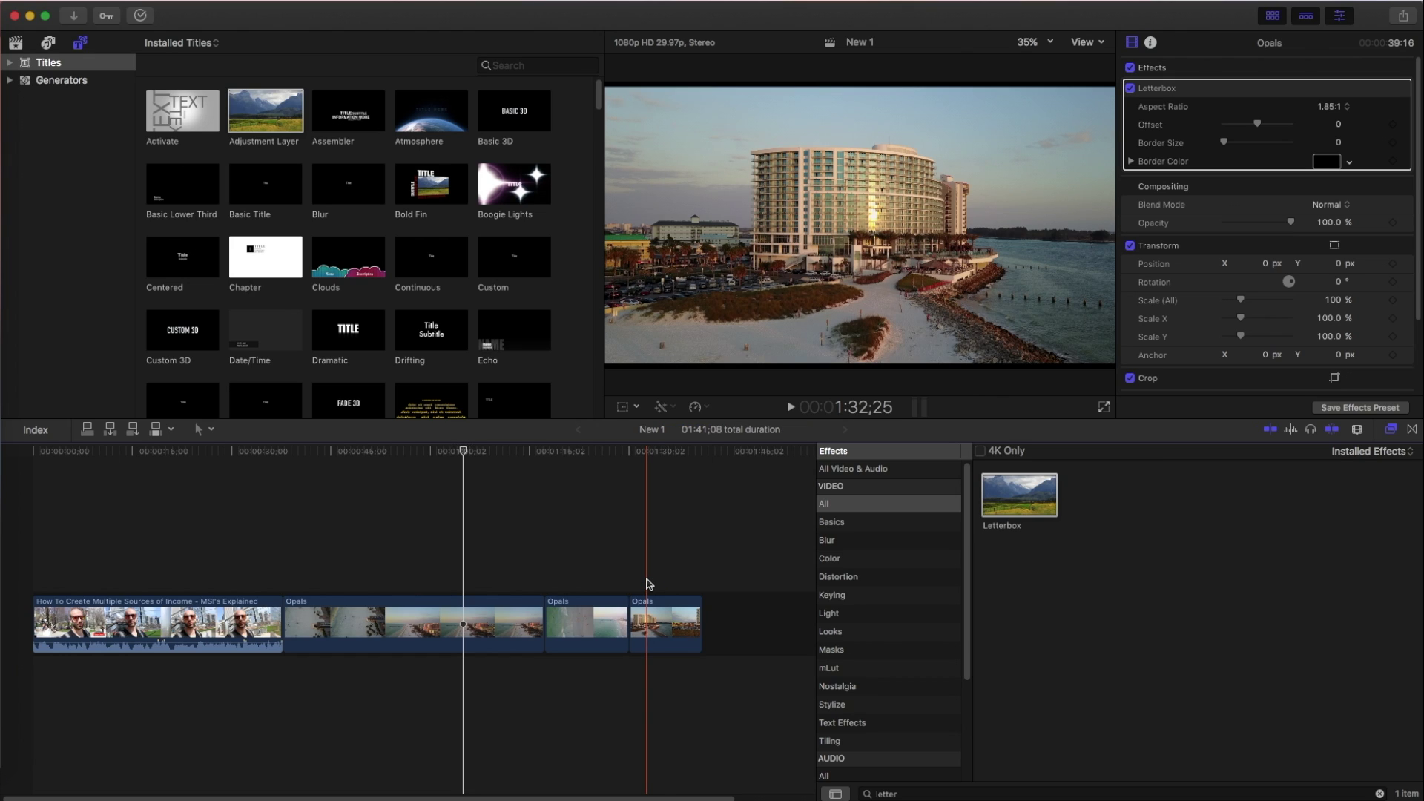
pyautogui.press('super+z')
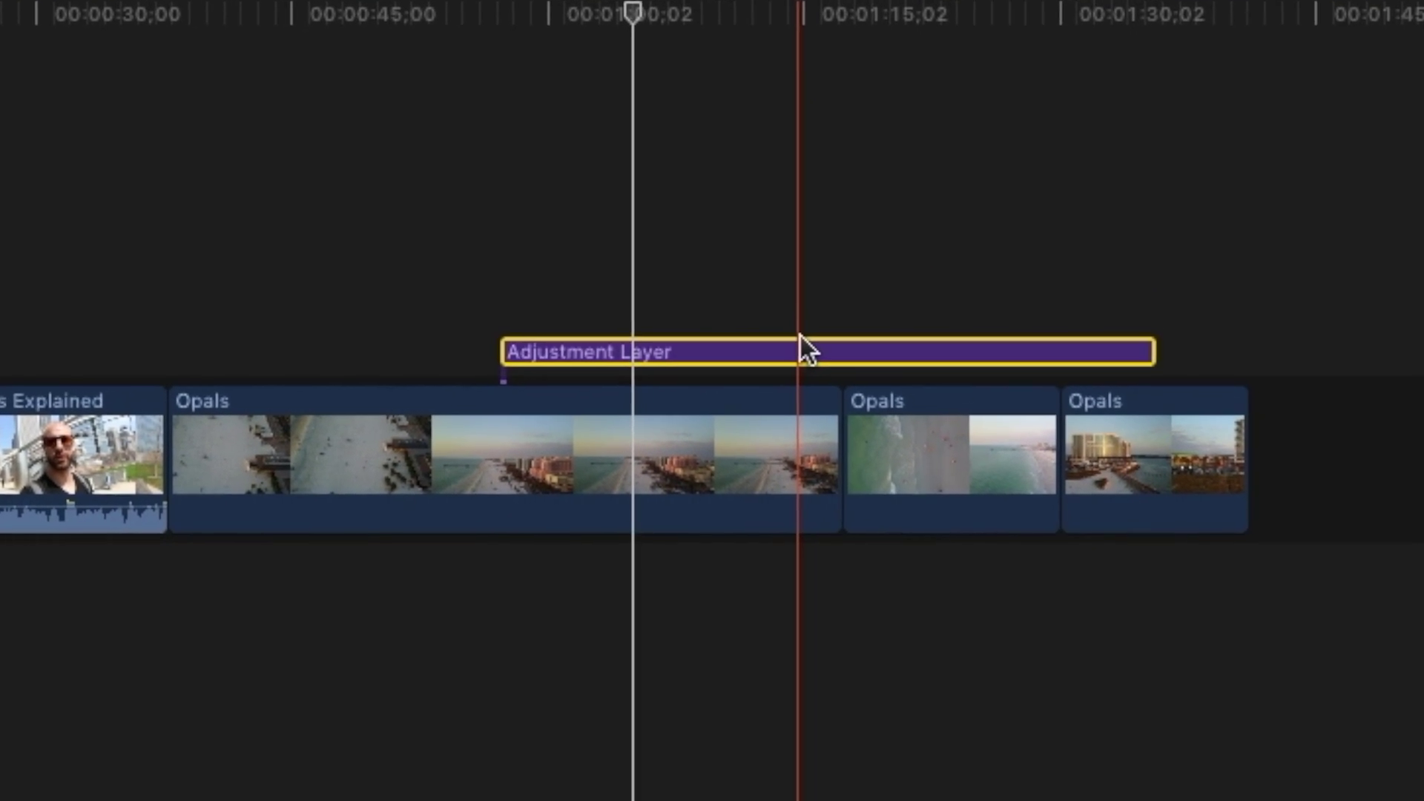
pyautogui.click(506, 231)
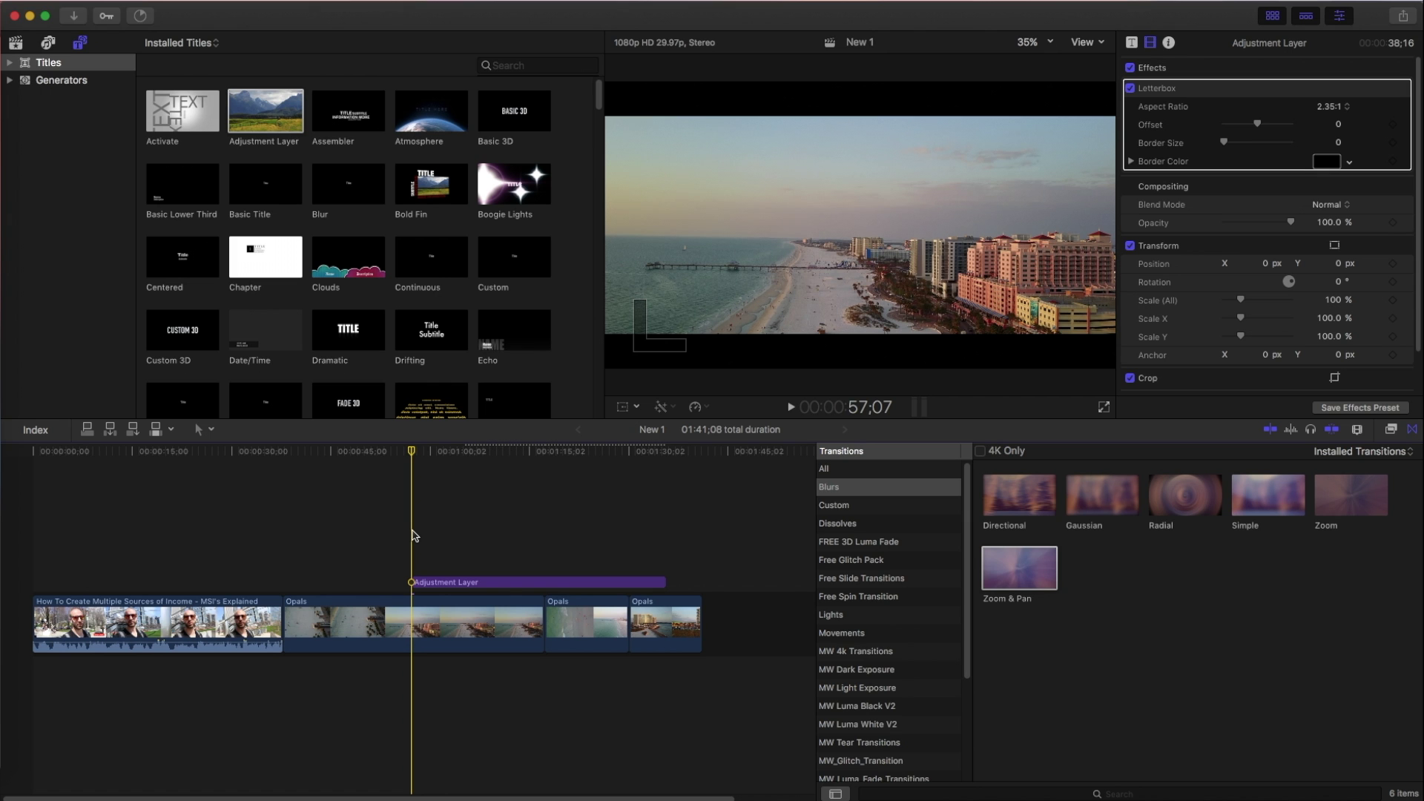